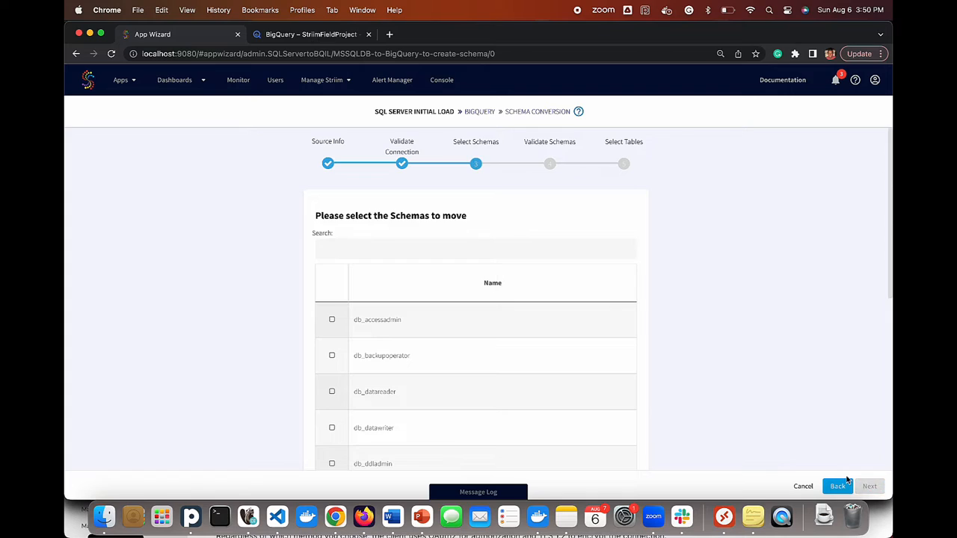
# - Tick the dbo schema, validate it, and select striim_test_table for loading
pyautogui.scroll(-5, 555, 360)
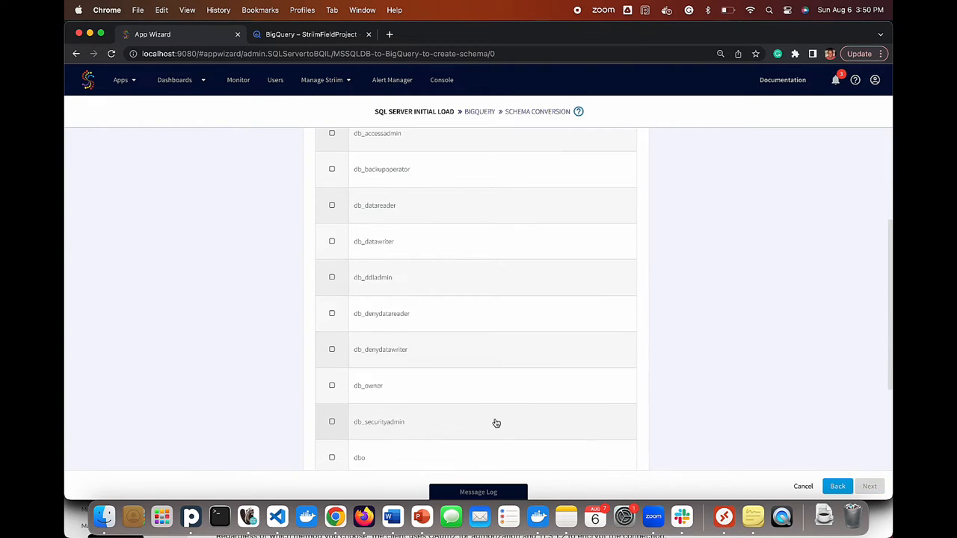
pyautogui.click(476, 452)
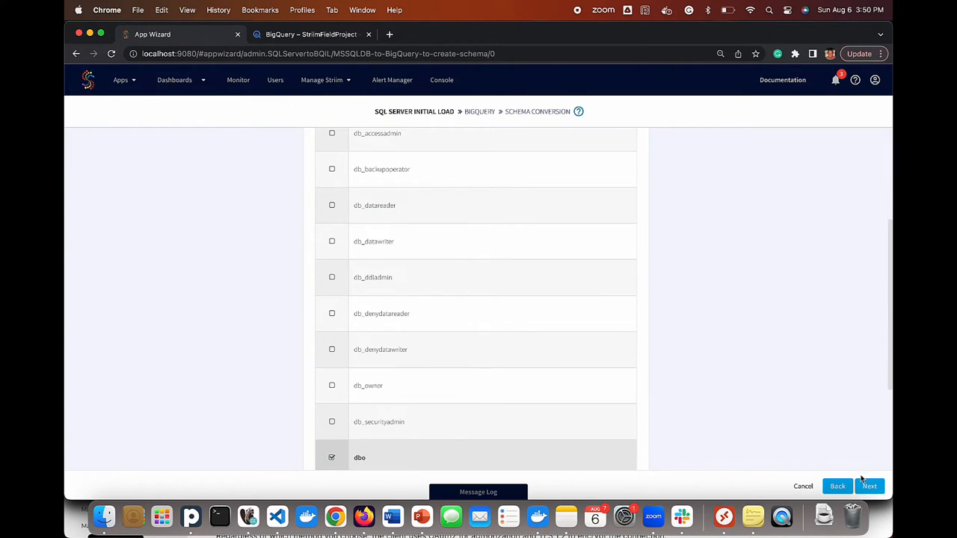
pyautogui.click(868, 487)
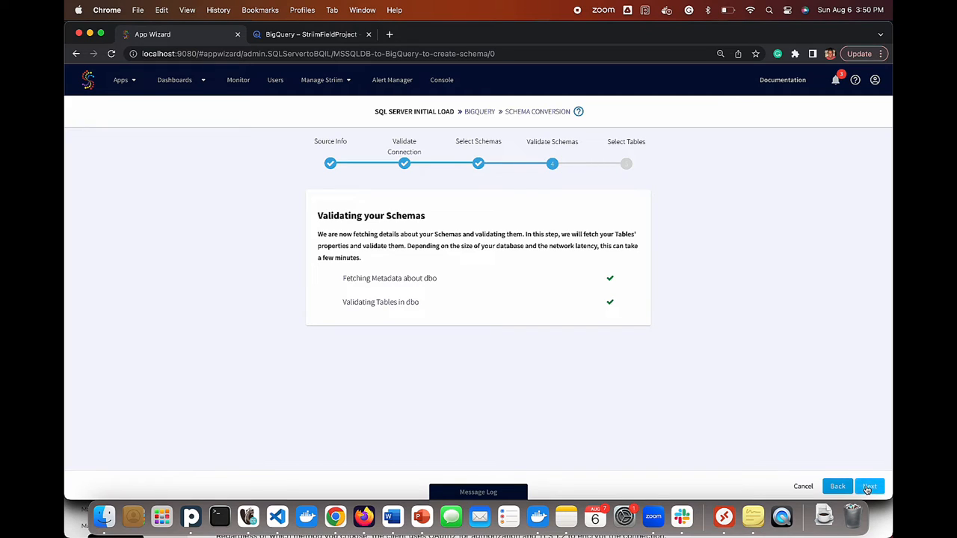
pyautogui.click(868, 488)
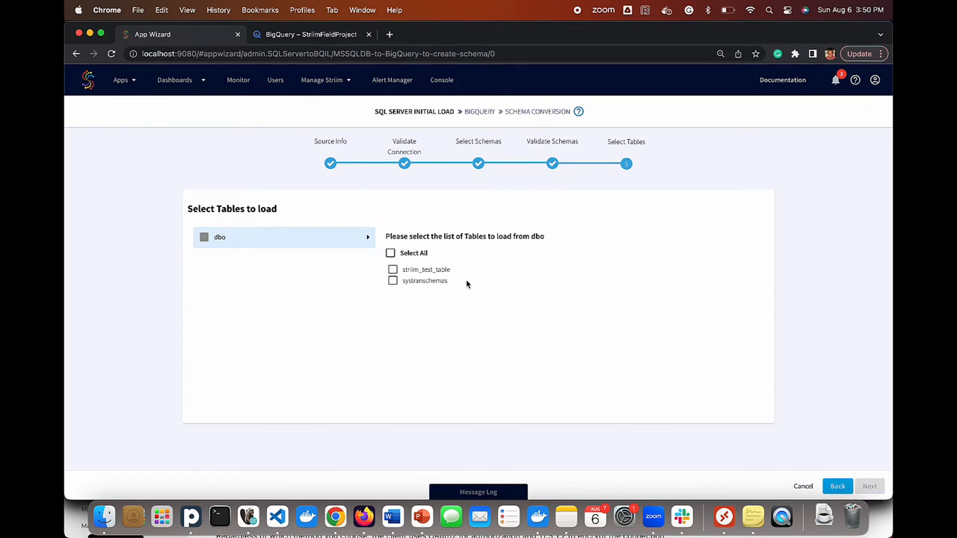
pyautogui.click(446, 273)
pyautogui.click(869, 486)
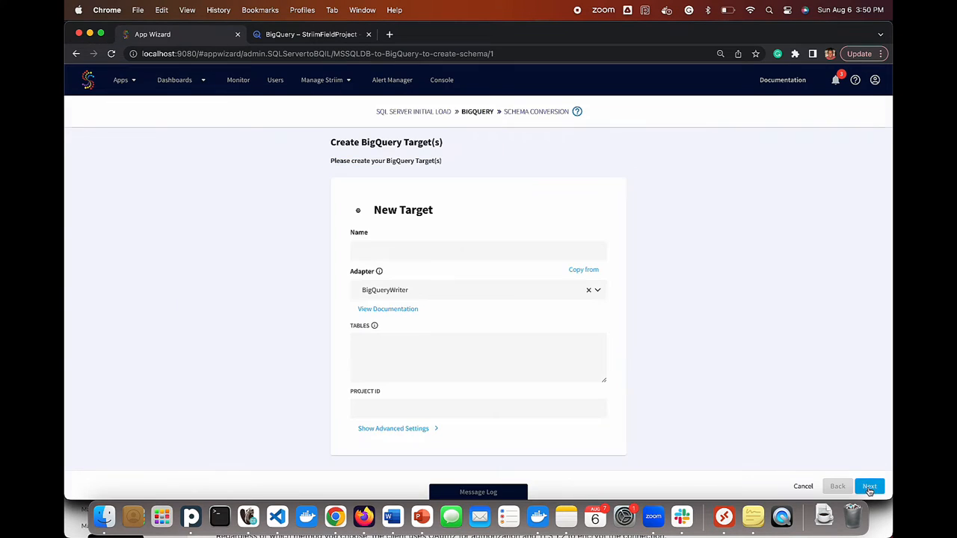
# - Enter the BigQuery project ID and attach the service account JSON key file
pyautogui.click(532, 408)
pyautogui.write('striimfieldproject')
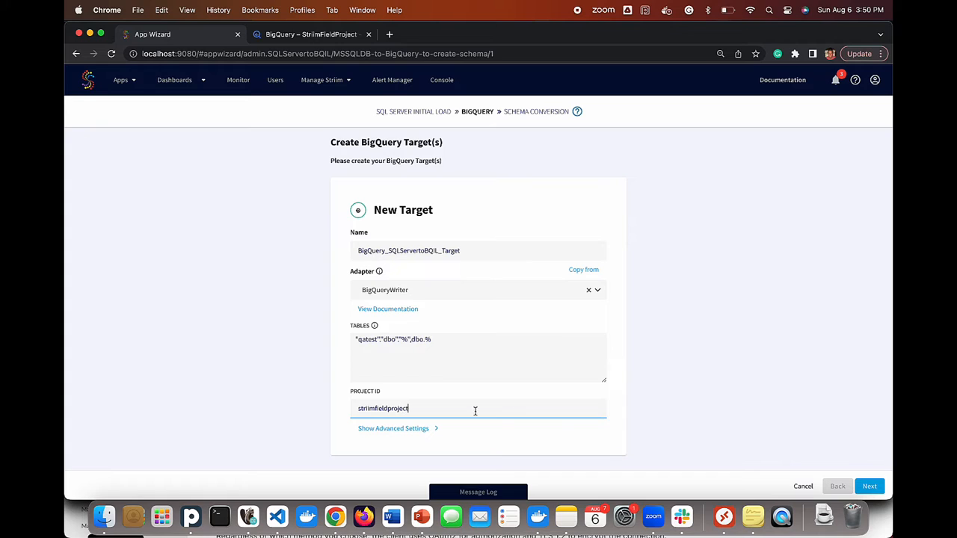
pyautogui.click(378, 428)
pyautogui.scroll(-4, 455, 337)
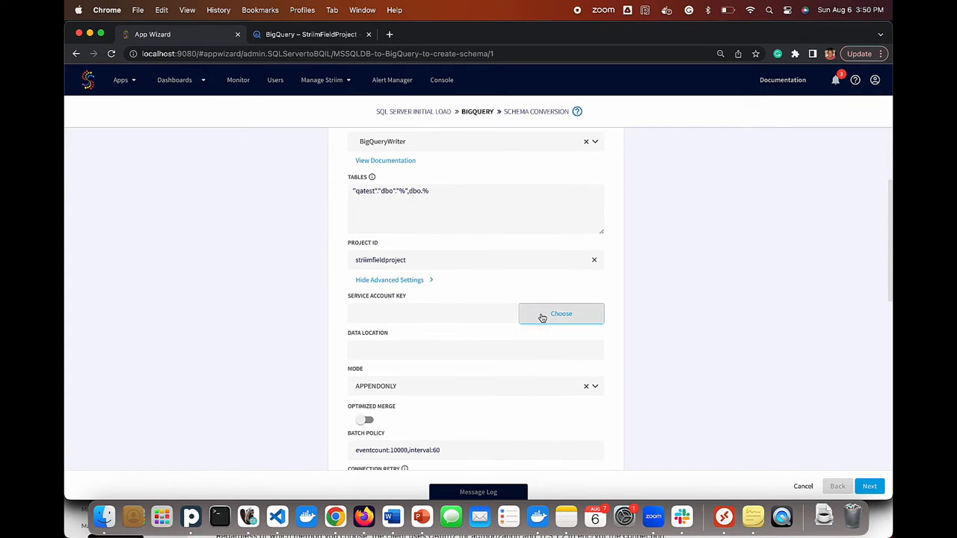
pyautogui.click(542, 317)
pyautogui.click(456, 208)
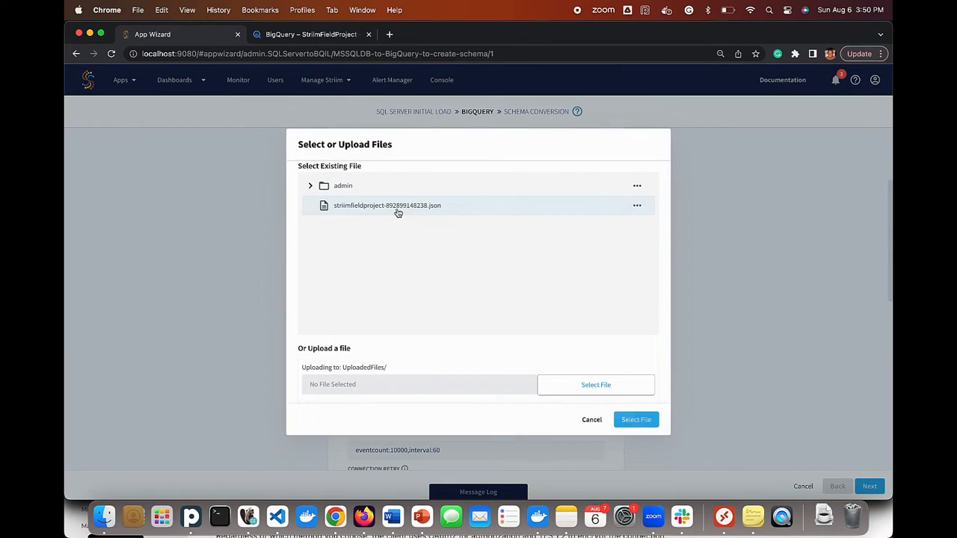
pyautogui.click(633, 420)
# - Review the batch policy setting and continue to Schema Conversion
pyautogui.scroll(-4, 511, 363)
pyautogui.click(474, 306)
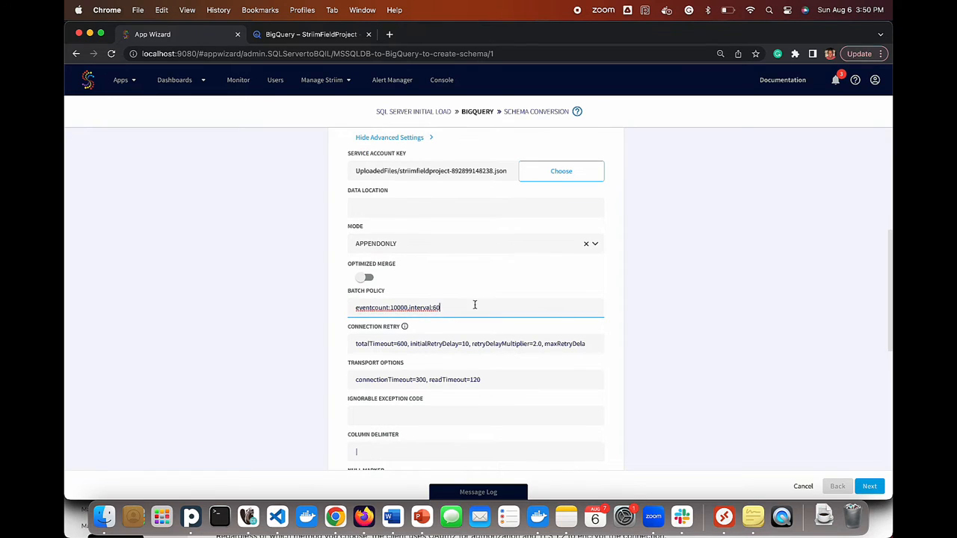
pyautogui.scroll(-10, 511, 251)
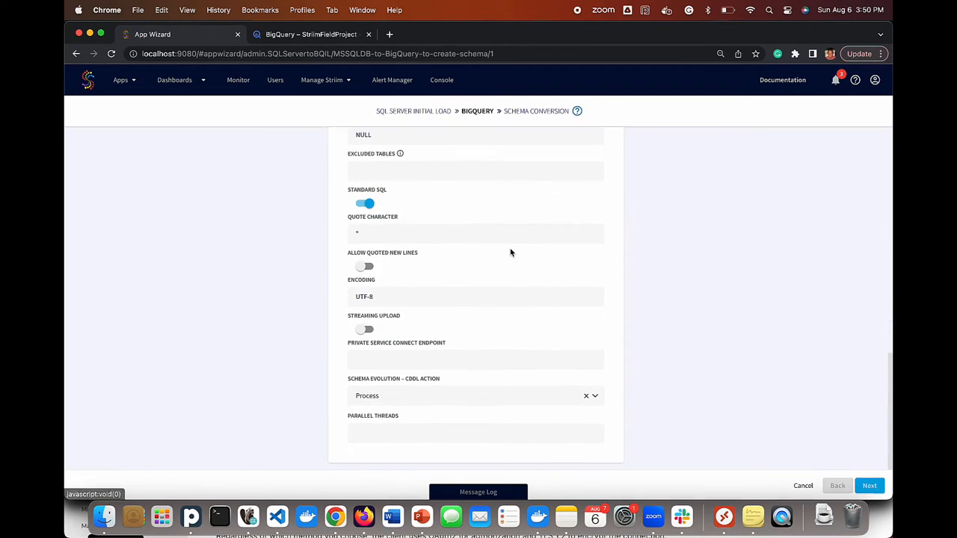
pyautogui.click(869, 485)
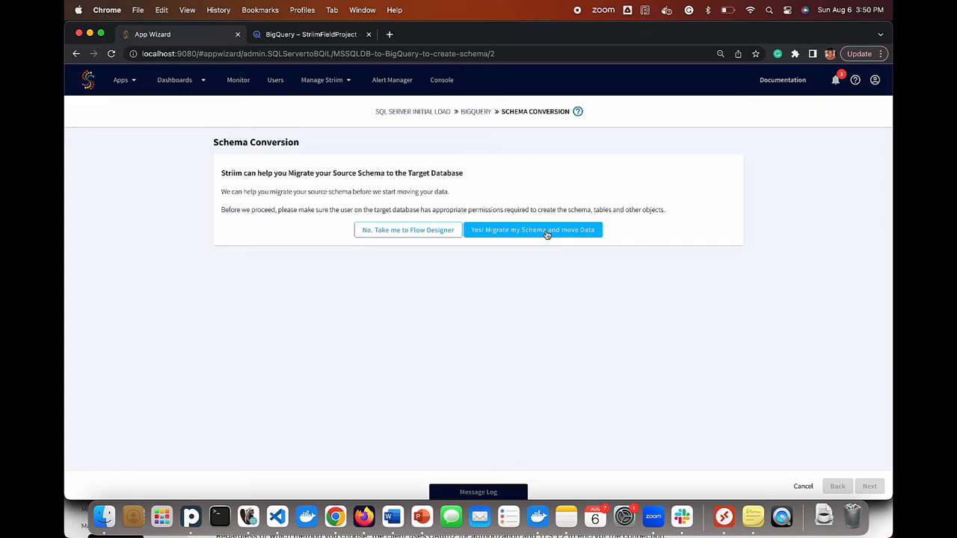
# - Migrate the dbo schema and data, review the migration report, and continue
pyautogui.click(468, 226)
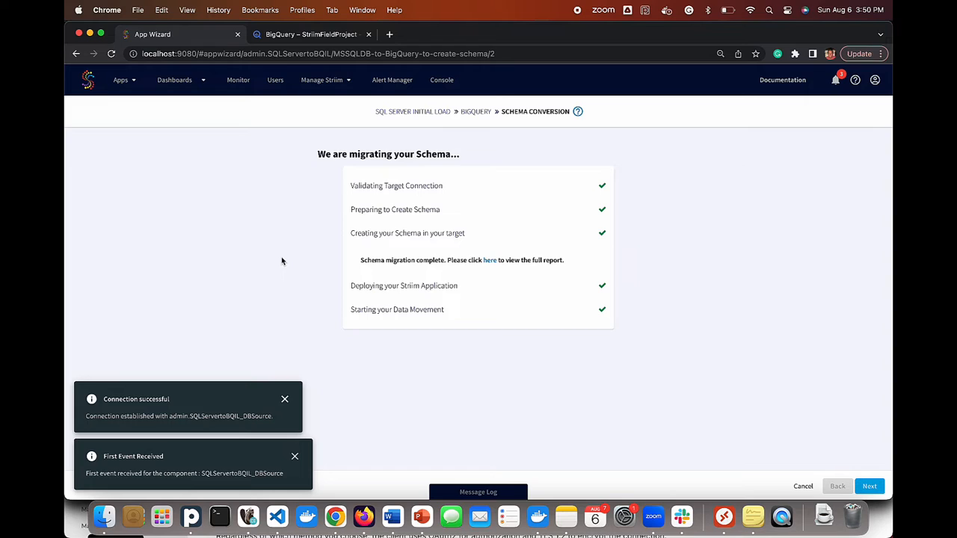
pyautogui.click(489, 260)
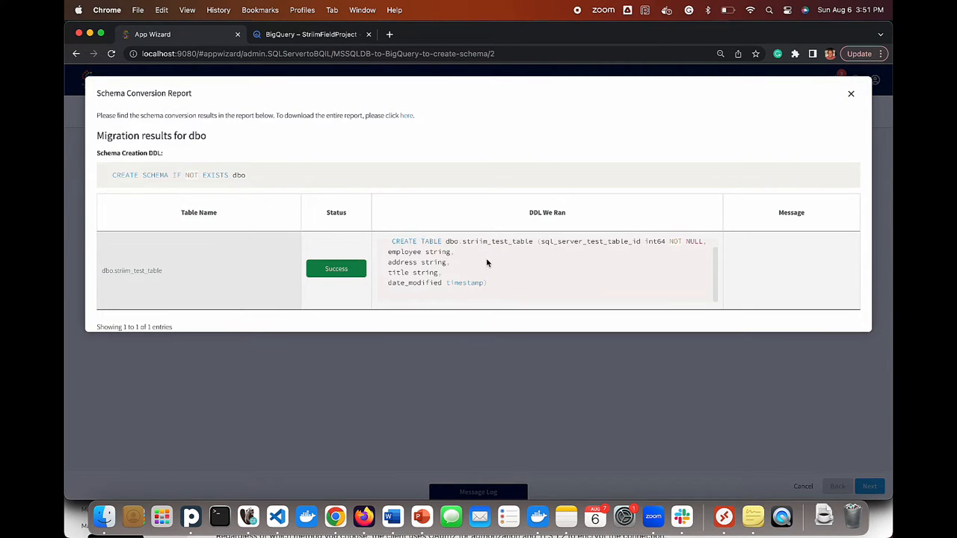
pyautogui.click(850, 93)
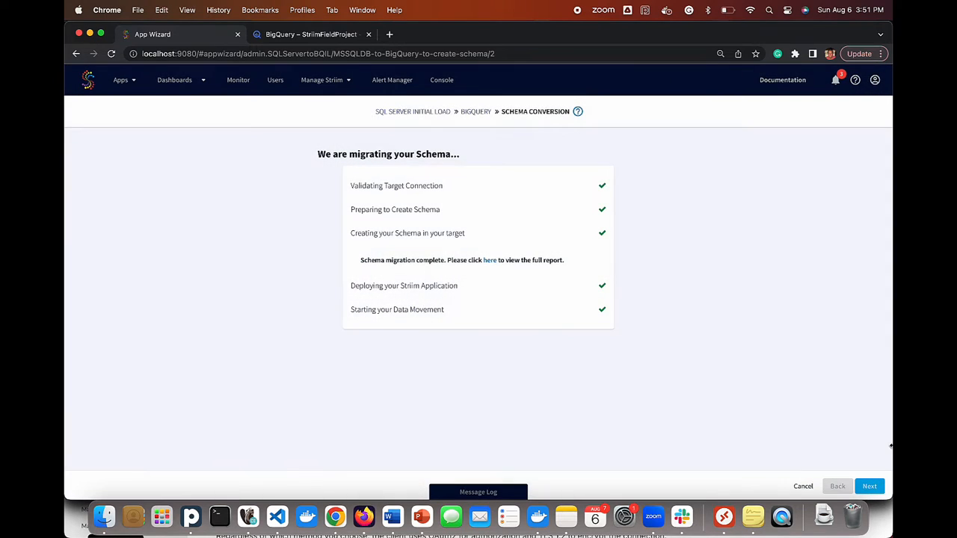
pyautogui.click(871, 487)
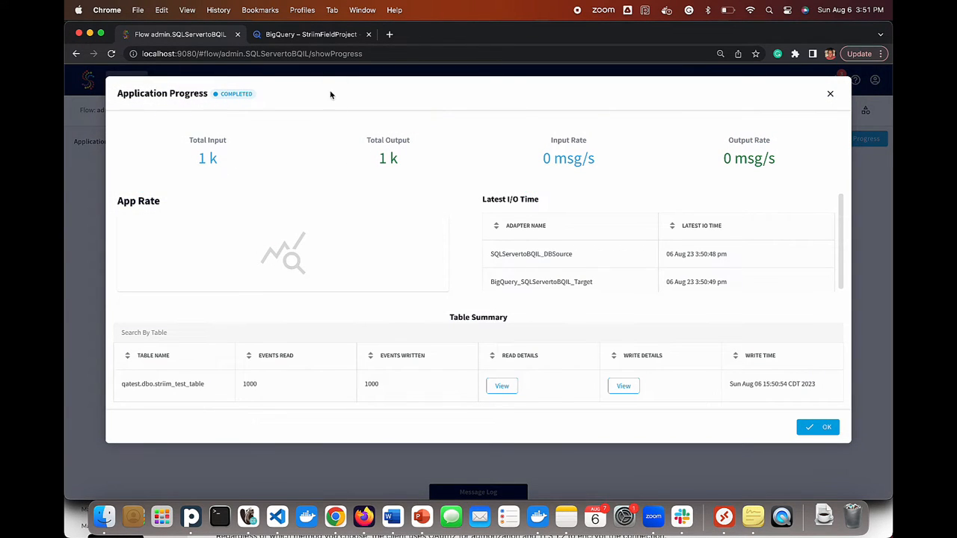
# - Run the BigQuery query confirming 1000 rows landed in striim_test_table
pyautogui.click(311, 35)
pyautogui.press('super+Return')
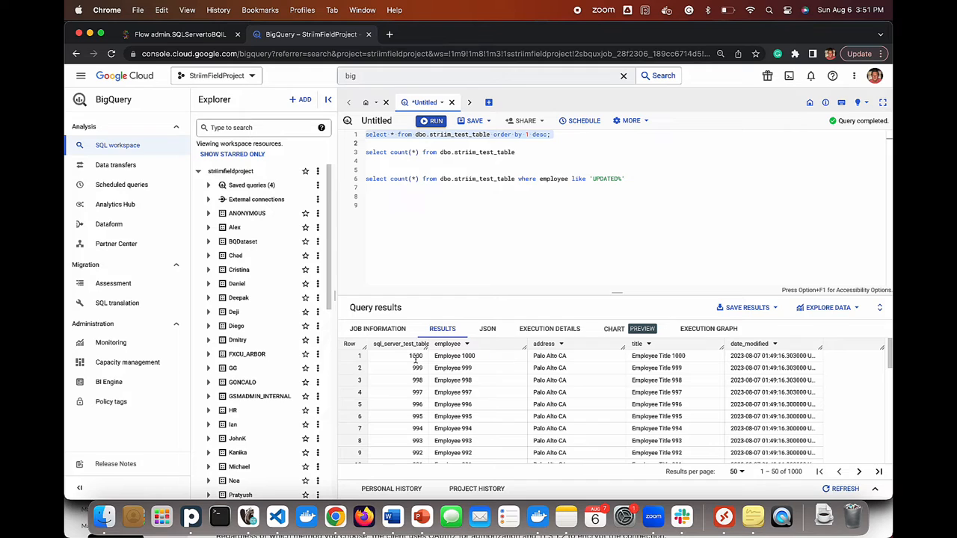
pyautogui.click(200, 35)
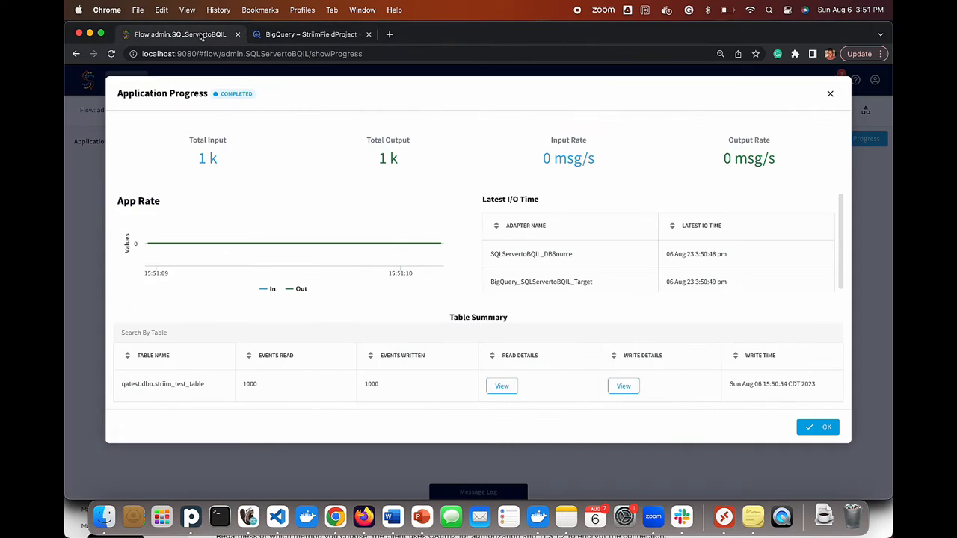
# - Dismiss Application Progress, return to the Striim home page, and begin a new app
pyautogui.click(815, 426)
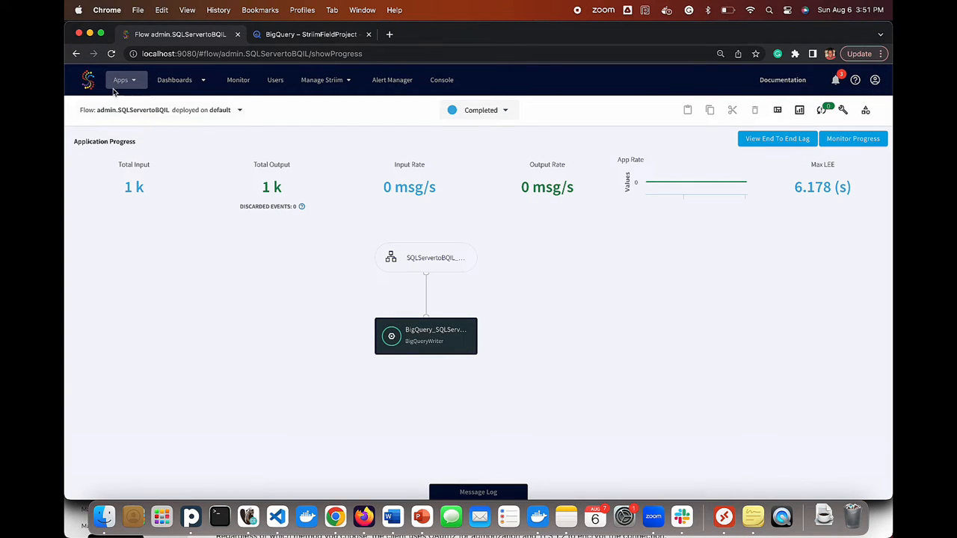
pyautogui.click(105, 83)
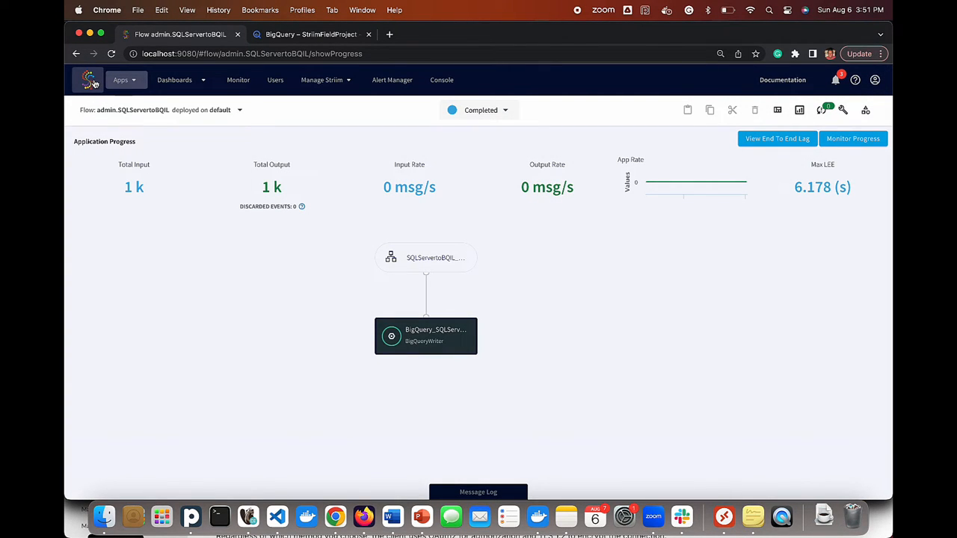
pyautogui.click(92, 83)
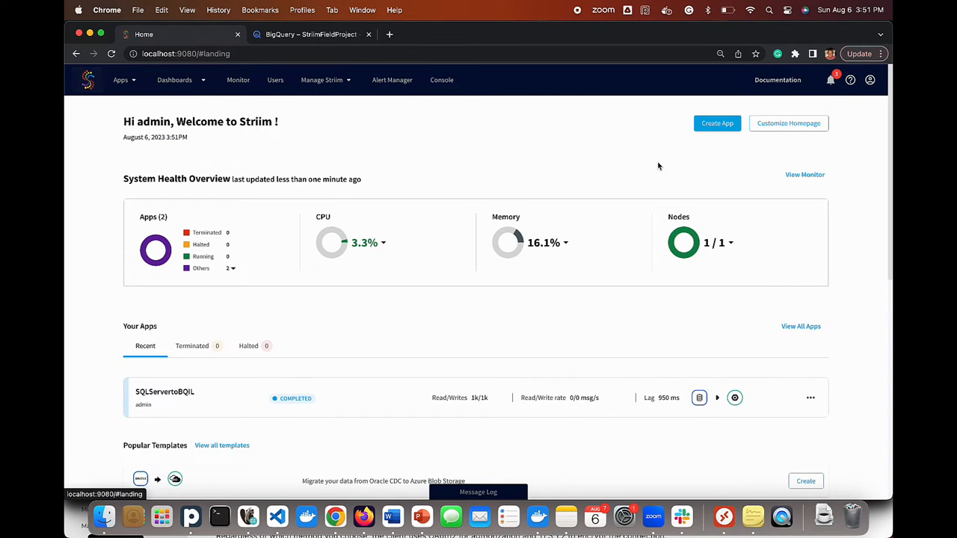
pyautogui.click(716, 123)
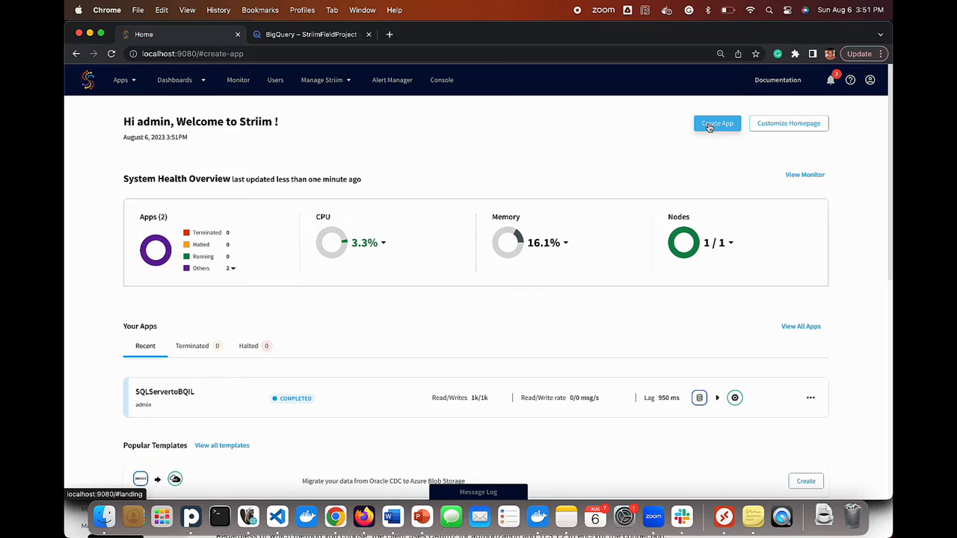
# - Filter templates to SQL Server CDC source and BigQuery target, then choose that template
pyautogui.click(509, 127)
pyautogui.write('sql ser')
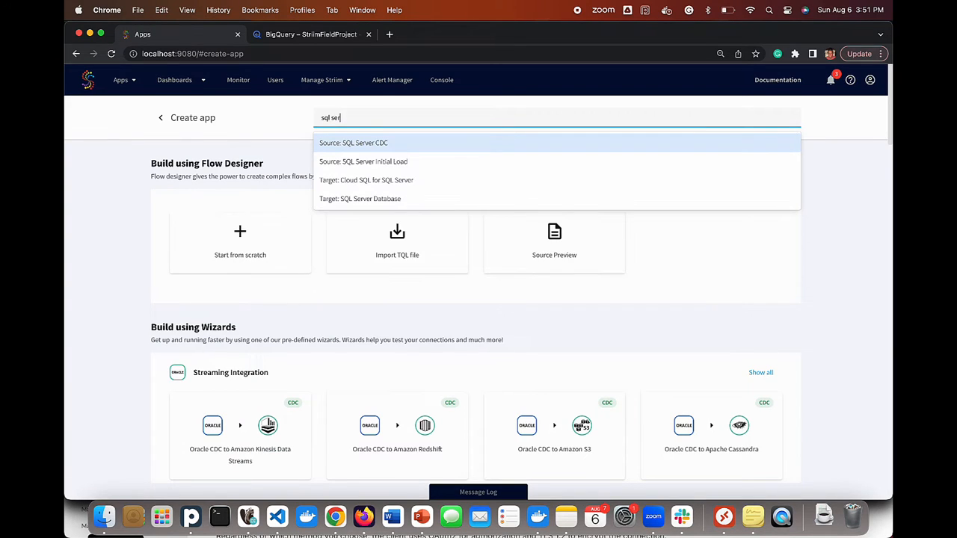
pyautogui.write('ver')
pyautogui.click(477, 142)
pyautogui.write('big')
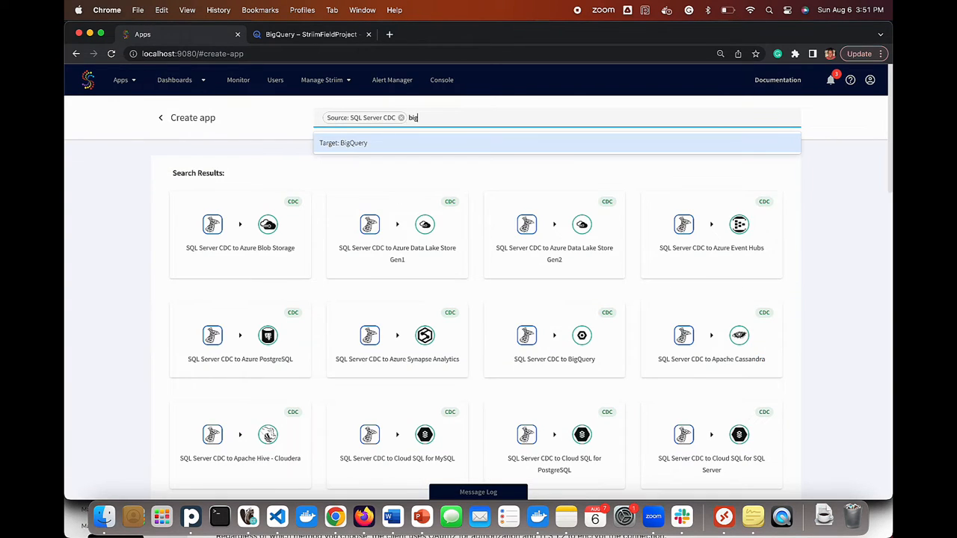
pyautogui.click(448, 147)
pyautogui.click(286, 225)
# - Name the app SQLServertoBQCDC and save it
pyautogui.click(427, 220)
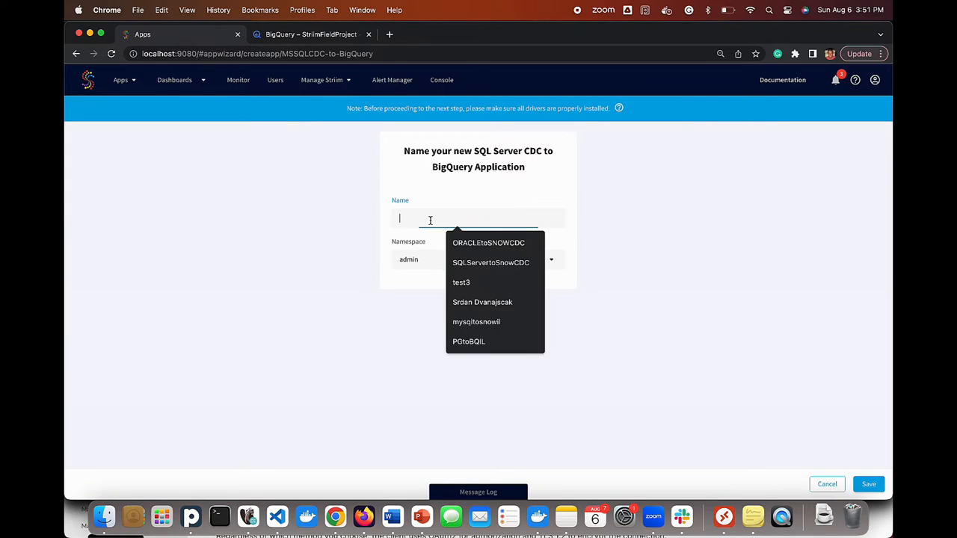
pyautogui.write('sqlservertob')
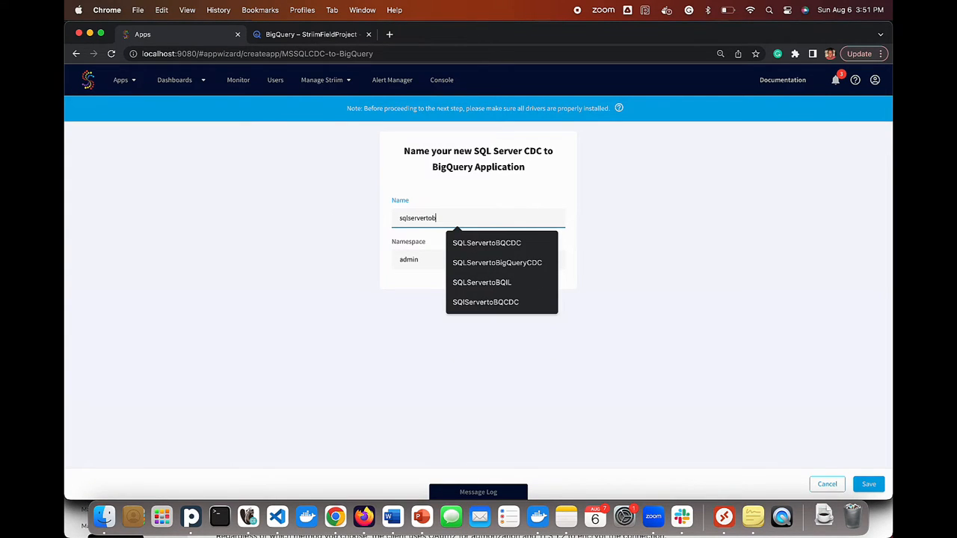
pyautogui.click(469, 245)
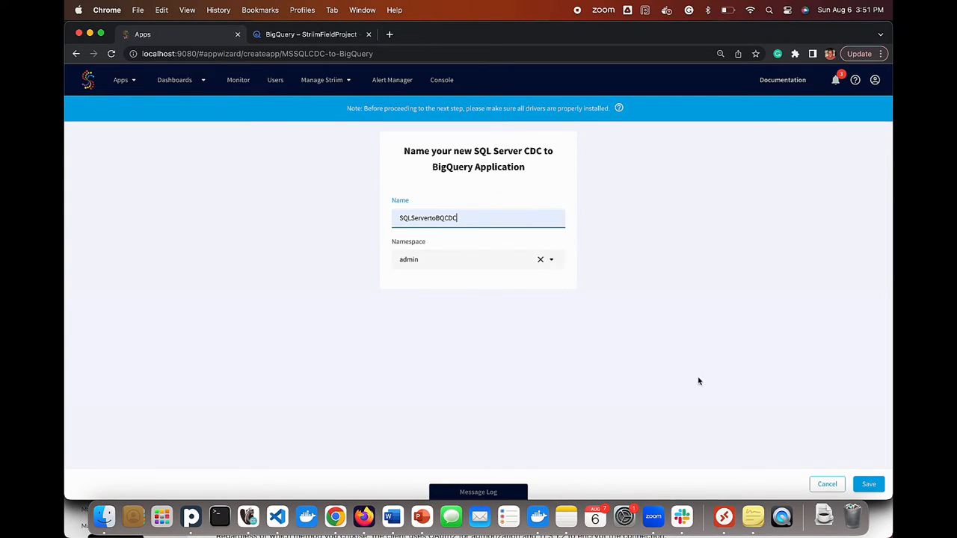
pyautogui.click(867, 484)
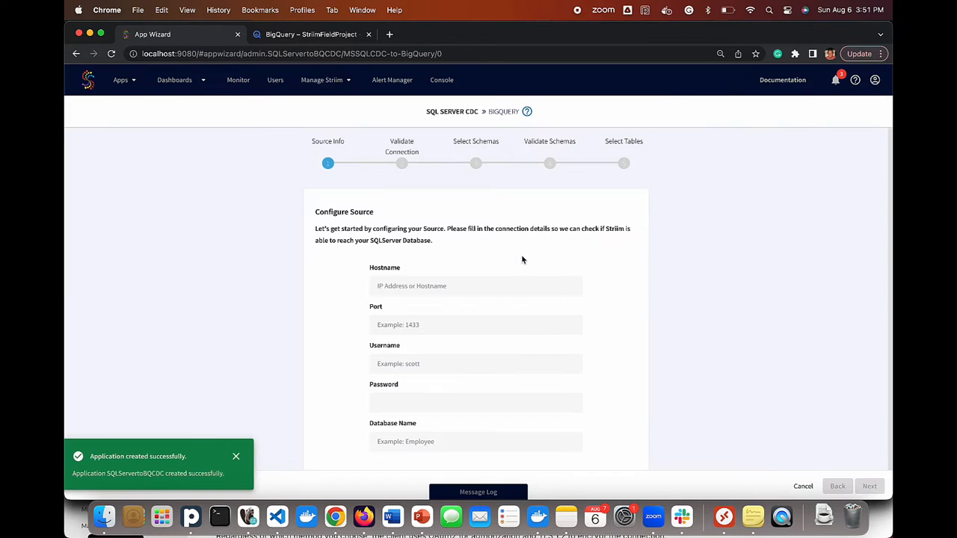
# - Connect to SQL Server at localhost port 1433, database qatest, with the admin login
pyautogui.click(473, 284)
pyautogui.write('localhost')
pyautogui.press('Tab')
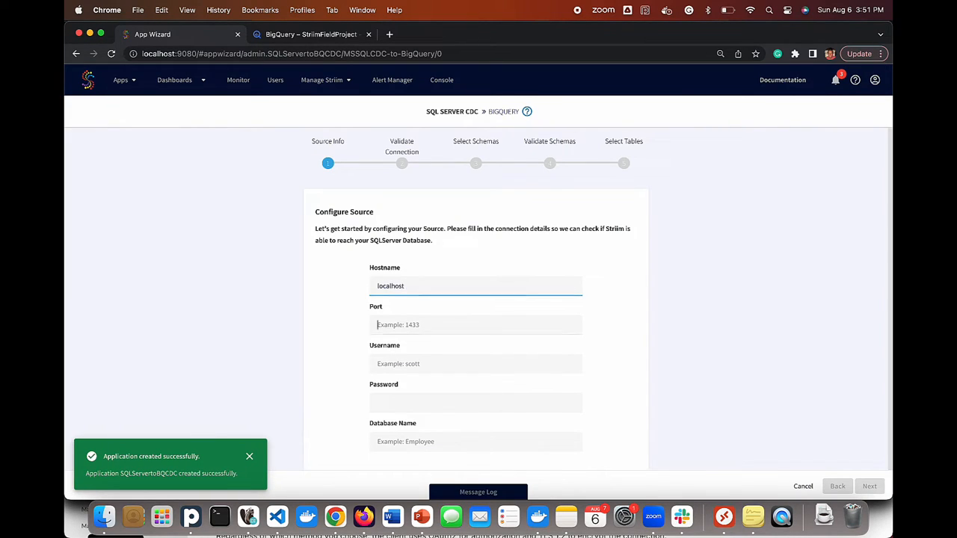
pyautogui.write('1433')
pyautogui.press('Tab')
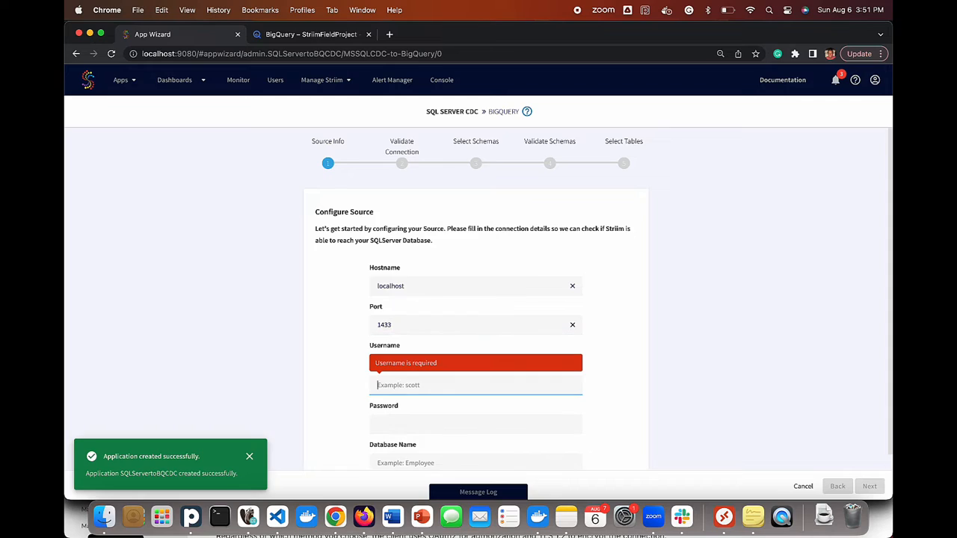
pyautogui.write('sa')
pyautogui.press('Tab')
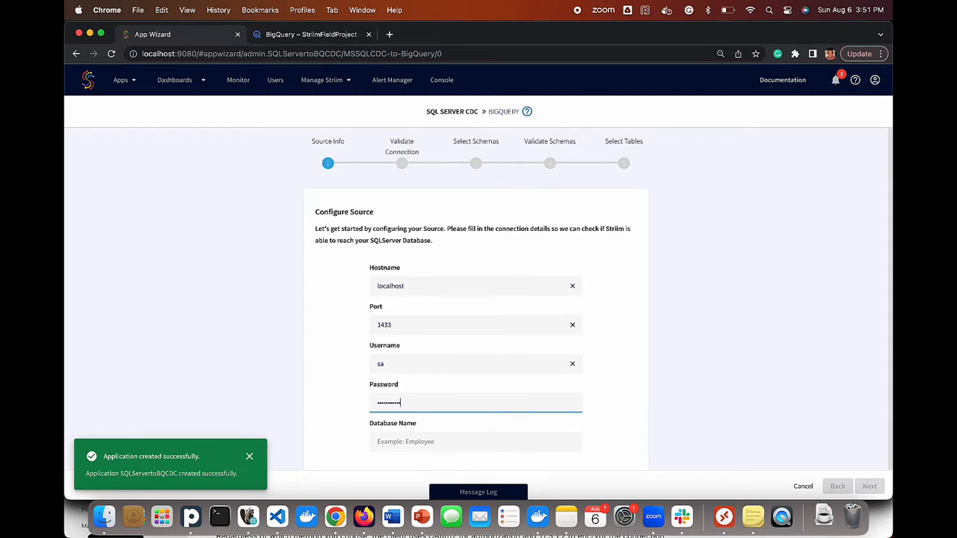
pyautogui.press('Tab')
pyautogui.write('qatest')
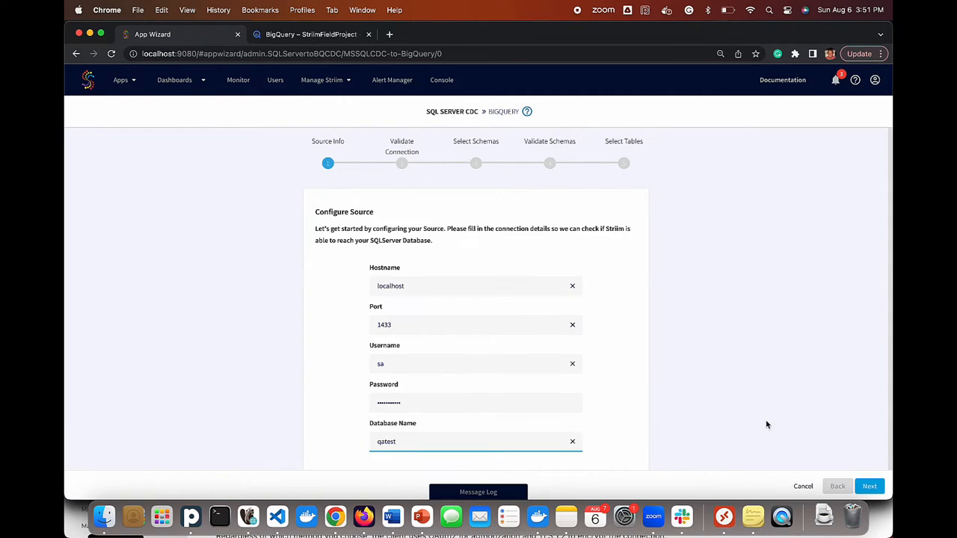
pyautogui.press('Return')
# - Select the dbo schema and proceed with striim_test_table selected
pyautogui.scroll(-5, 523, 336)
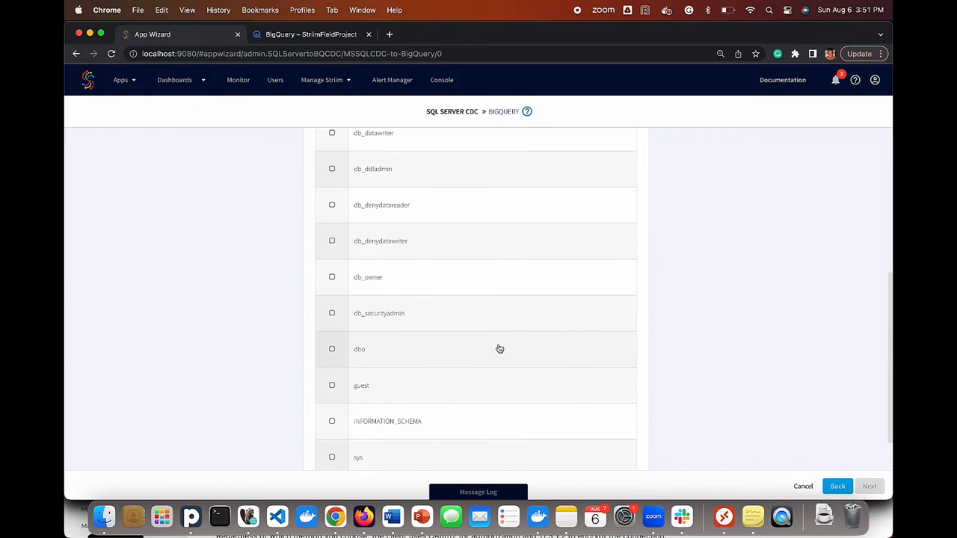
pyautogui.click(500, 349)
pyautogui.click(869, 486)
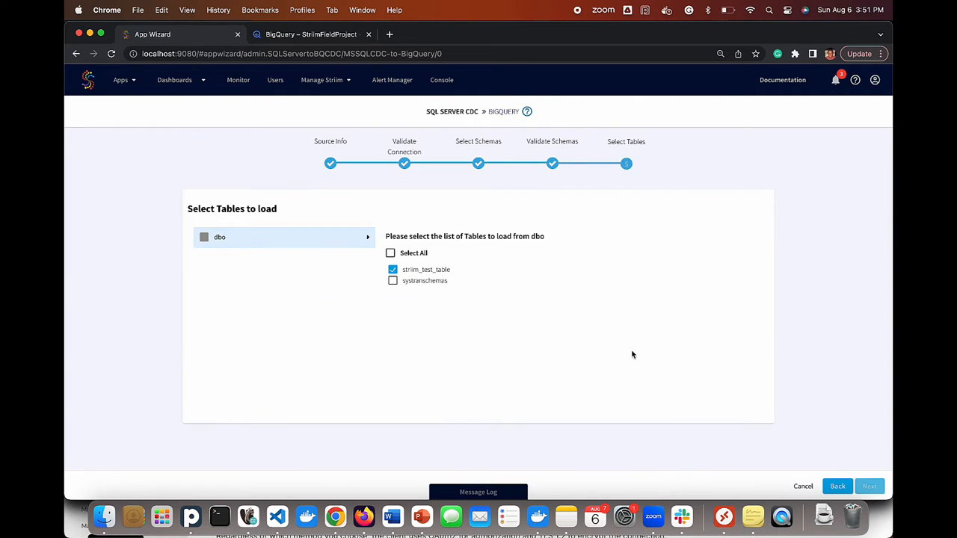
# - Enter project ID striimfieldproject and attach the service account JSON key
pyautogui.write('striimfield')
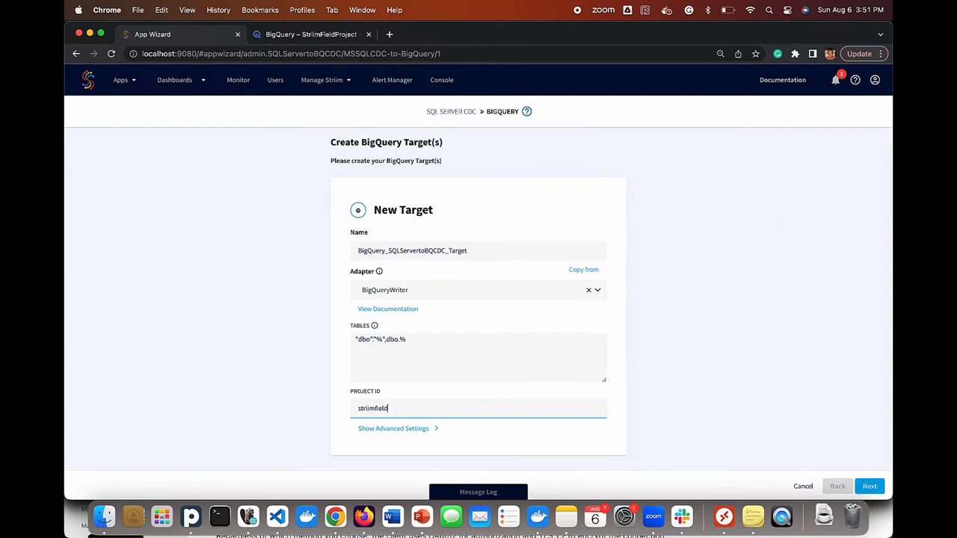
pyautogui.write('project')
pyautogui.click(433, 428)
pyautogui.click(561, 363)
pyautogui.click(389, 206)
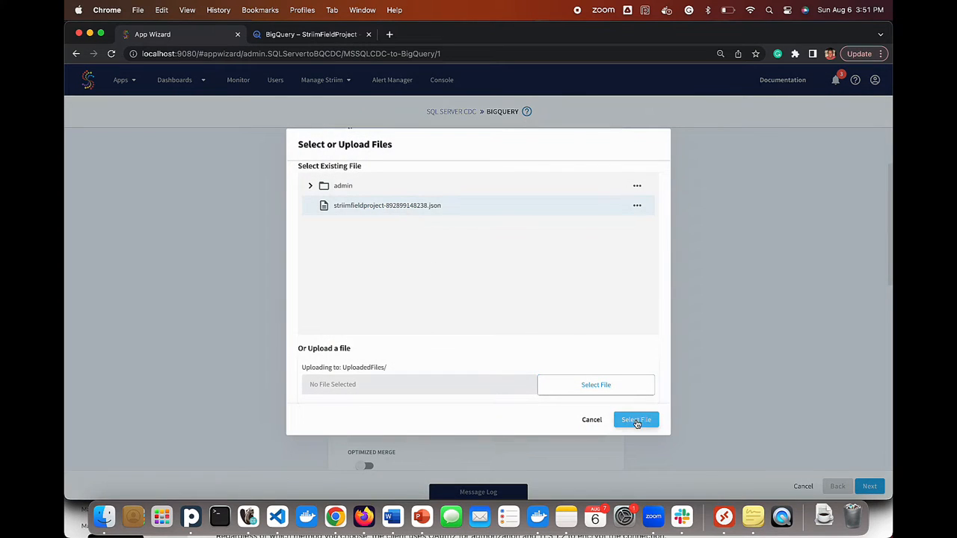
pyautogui.click(636, 420)
# - Set mode to MERGE, enable Optimized Merge and Streaming Upload, batch interval 1, and finish
pyautogui.scroll(-3, 519, 355)
pyautogui.click(463, 269)
pyautogui.click(412, 337)
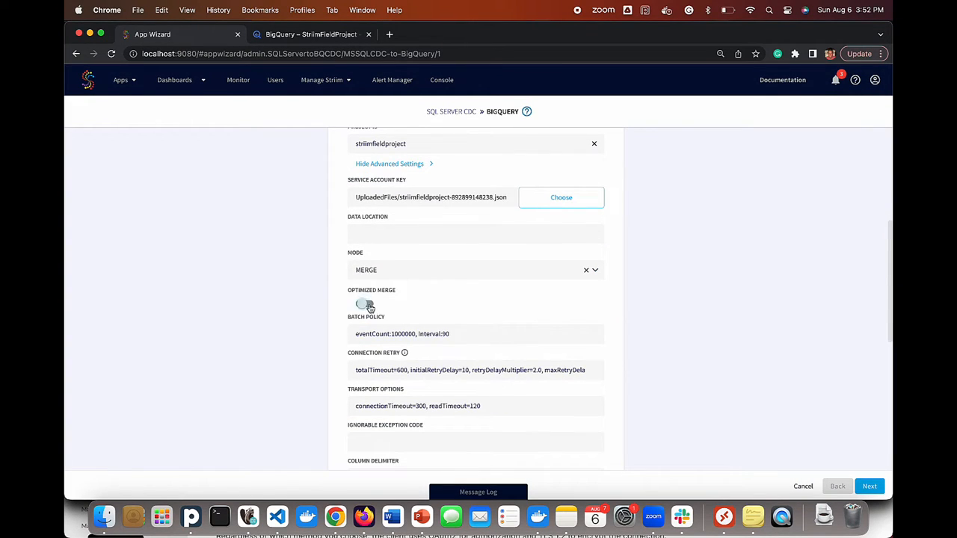
pyautogui.click(369, 307)
pyautogui.click(463, 333)
pyautogui.press('BackSpace')
pyautogui.scroll(-10, 573, 388)
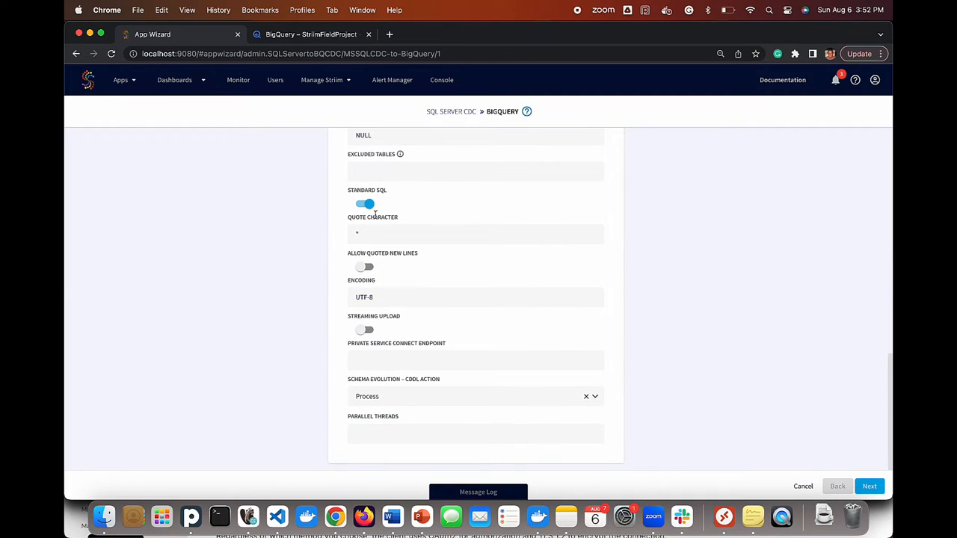
pyautogui.click(365, 330)
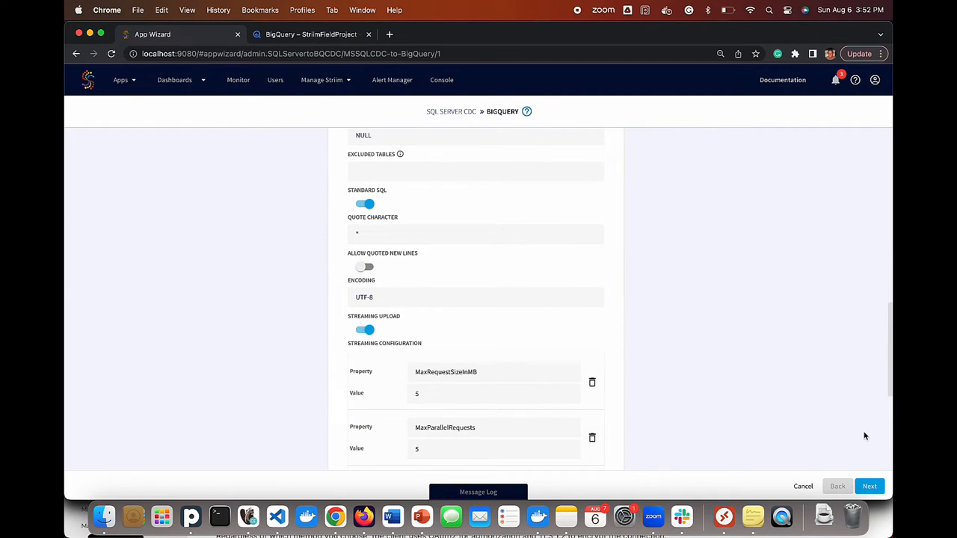
pyautogui.click(869, 486)
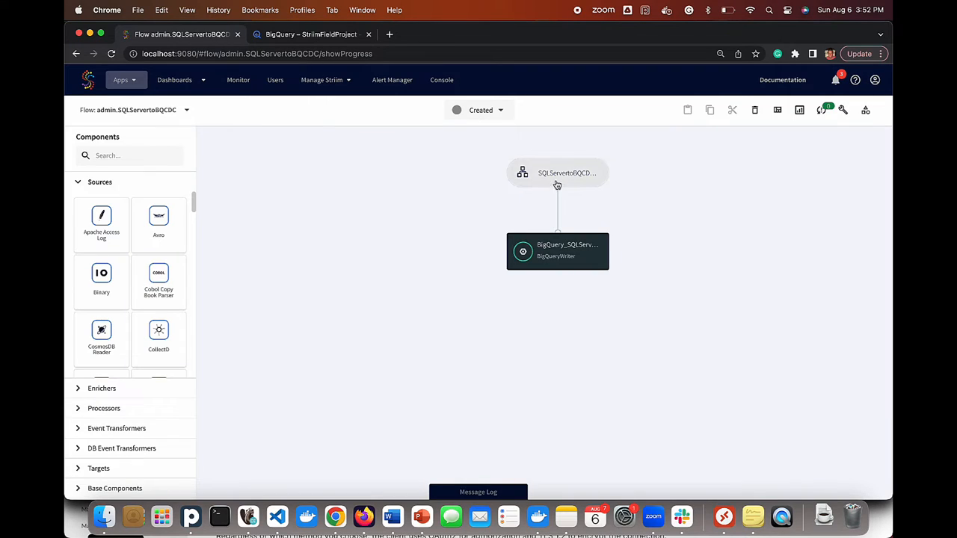
# - Deploy the SQLServertoBQCDC app on the default deployment group
pyautogui.click(557, 179)
pyautogui.click(478, 110)
pyautogui.click(480, 142)
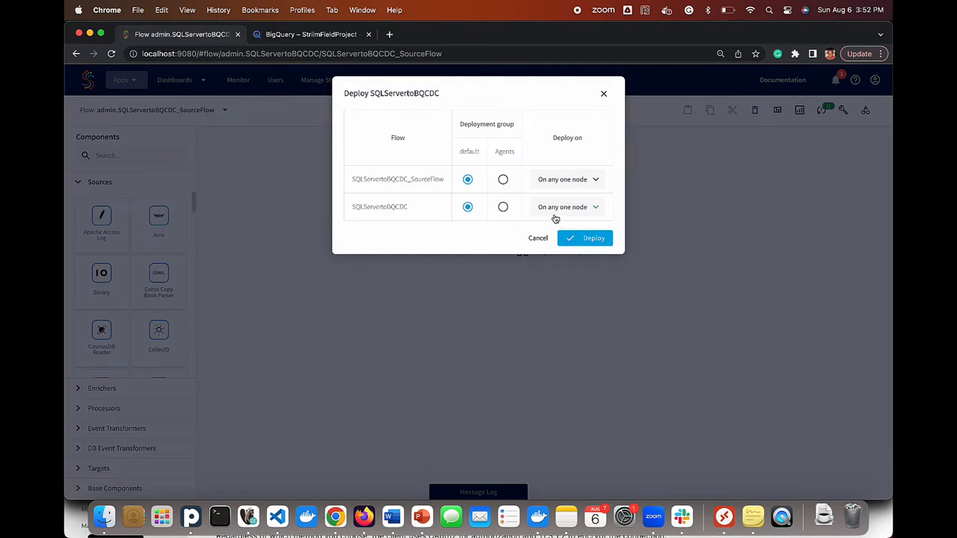
pyautogui.click(583, 237)
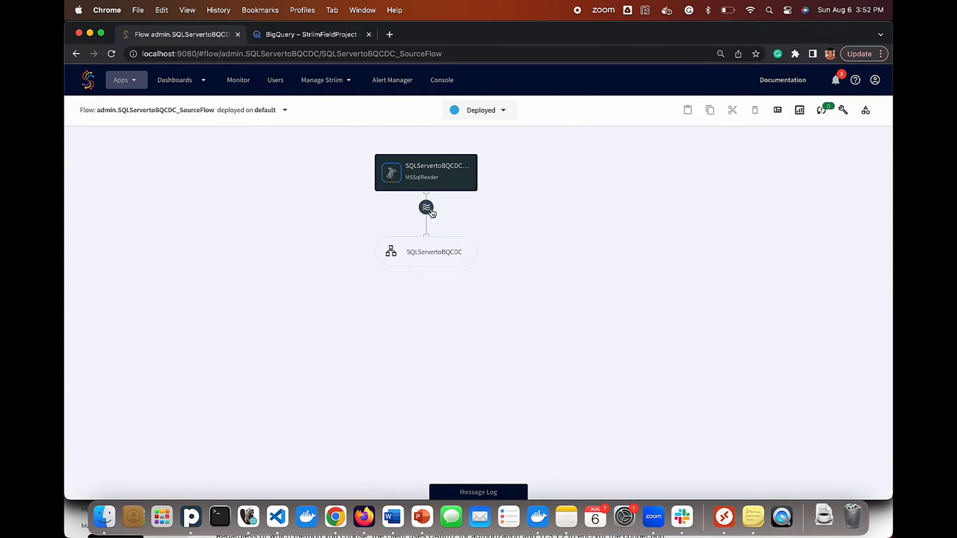
# - Preview the output stream, start the app, and bring up DBeaver's SQL script
pyautogui.click(428, 210)
pyautogui.click(444, 208)
pyautogui.click(501, 111)
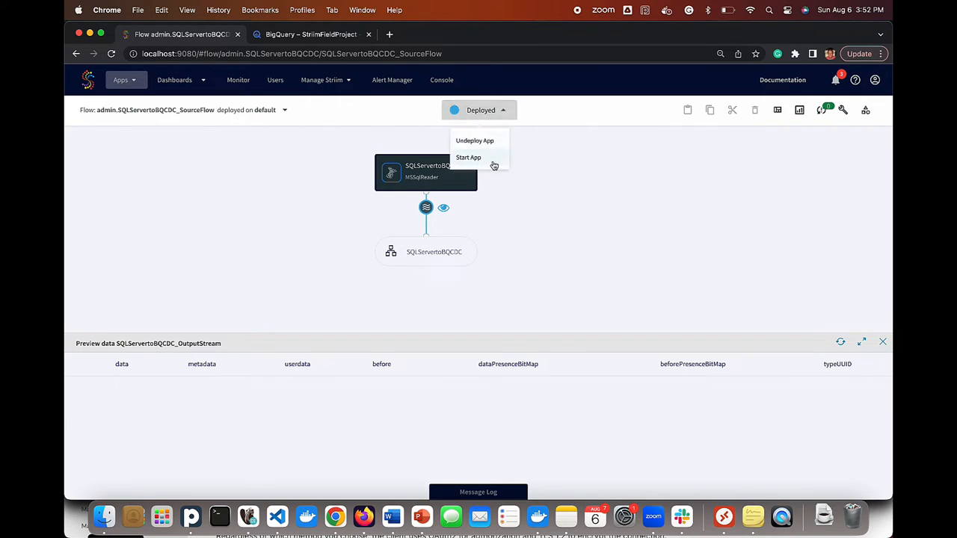
pyautogui.click(469, 158)
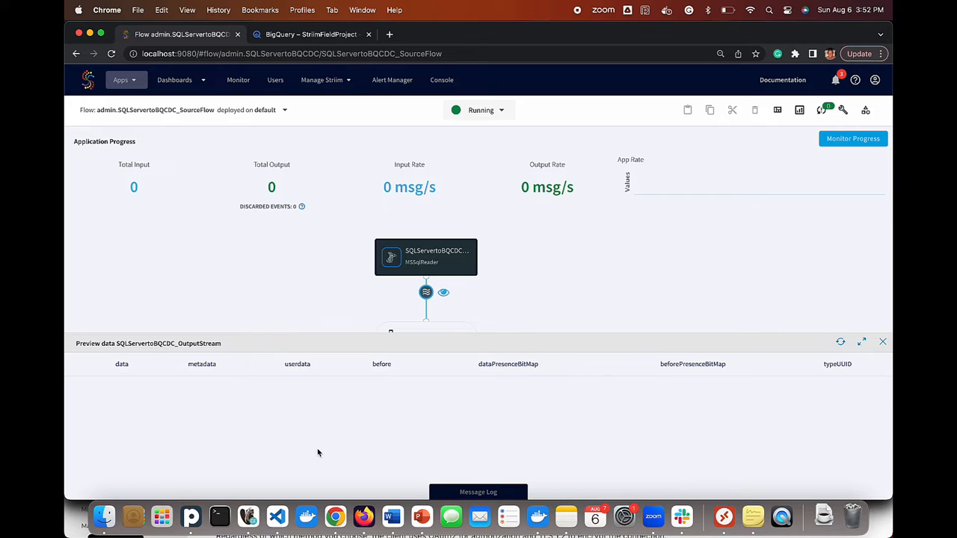
pyautogui.click(248, 515)
pyautogui.scroll(-1, 211, 195)
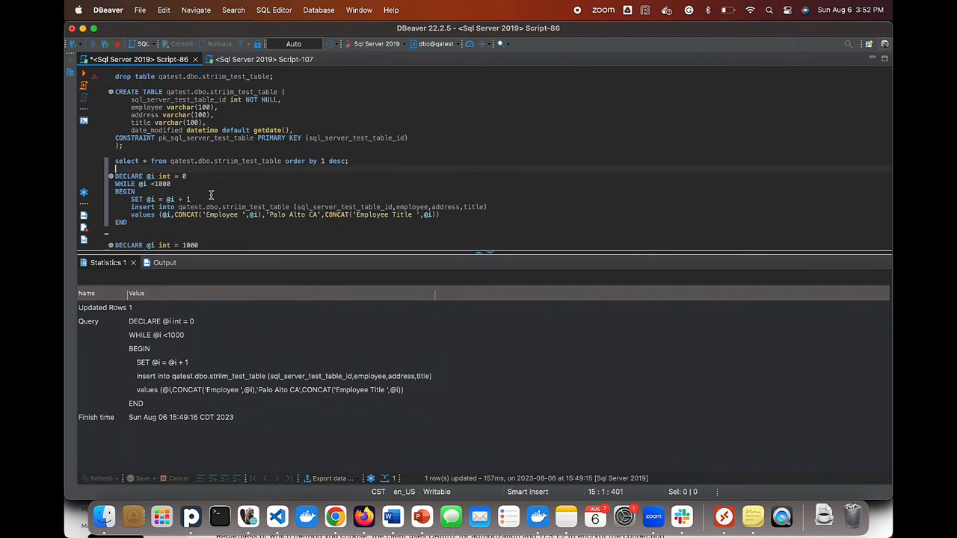
# - Run the loop inserting rows 1000–1099, then query striim_test_table to see them
pyautogui.scroll(-5, 211, 195)
pyautogui.moveTo(159, 189); pyautogui.dragTo(107, 140)
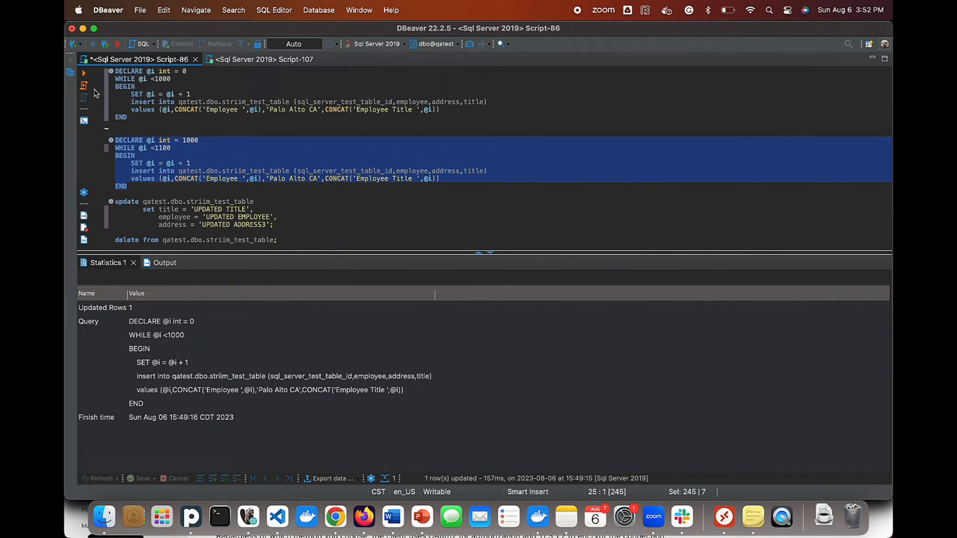
pyautogui.click(83, 76)
pyautogui.scroll(5, 188, 149)
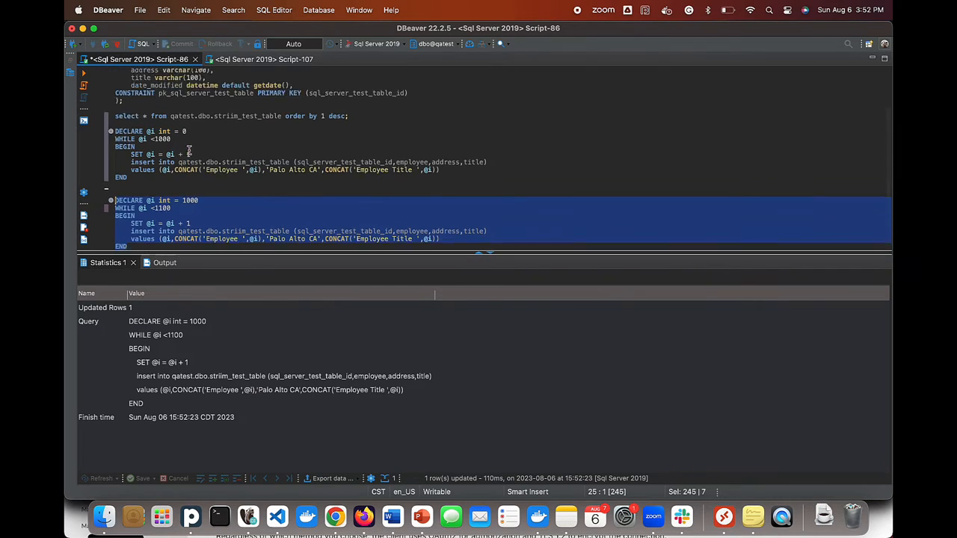
pyautogui.tripleClick(186, 172)
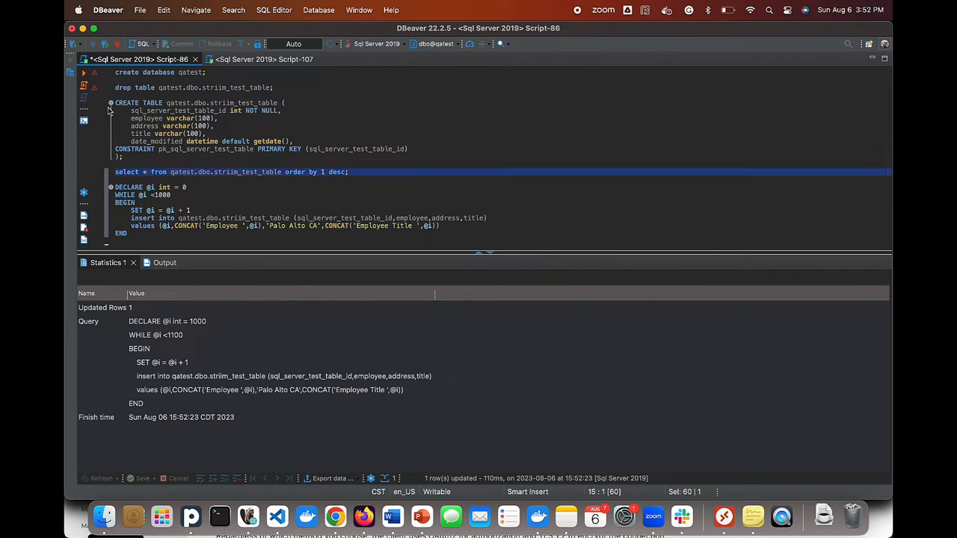
pyautogui.click(84, 75)
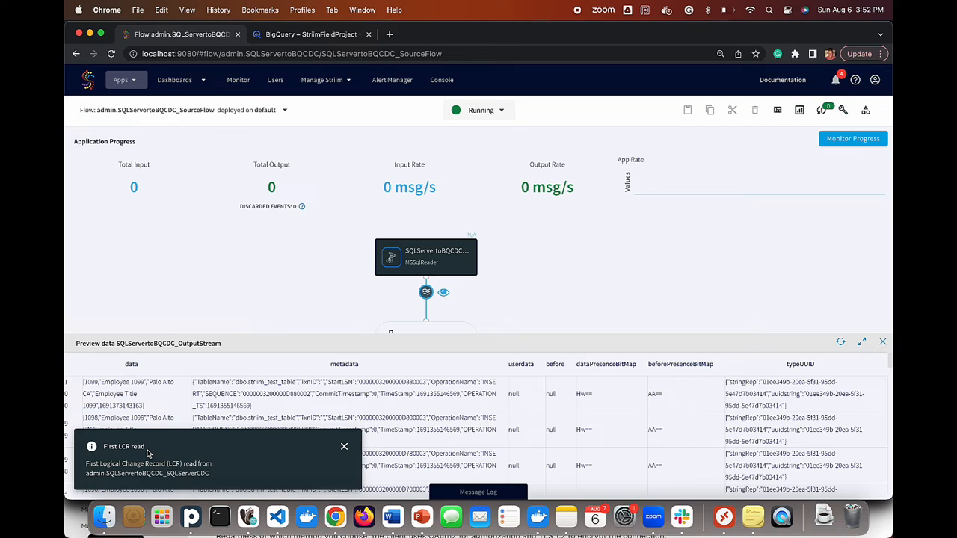
# - Rerun the BigQuery query to check the new rows replicated
pyautogui.click(313, 36)
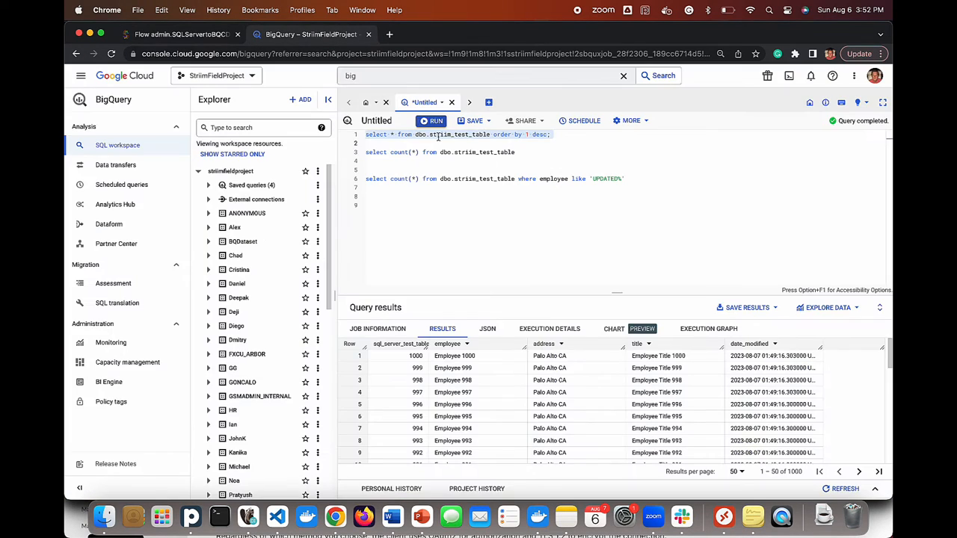
pyautogui.click(434, 122)
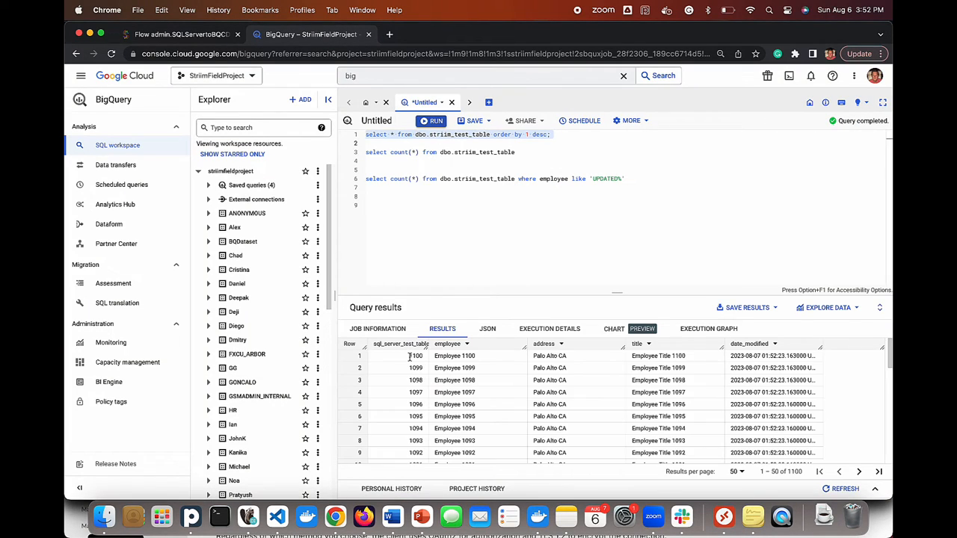
pyautogui.click(249, 527)
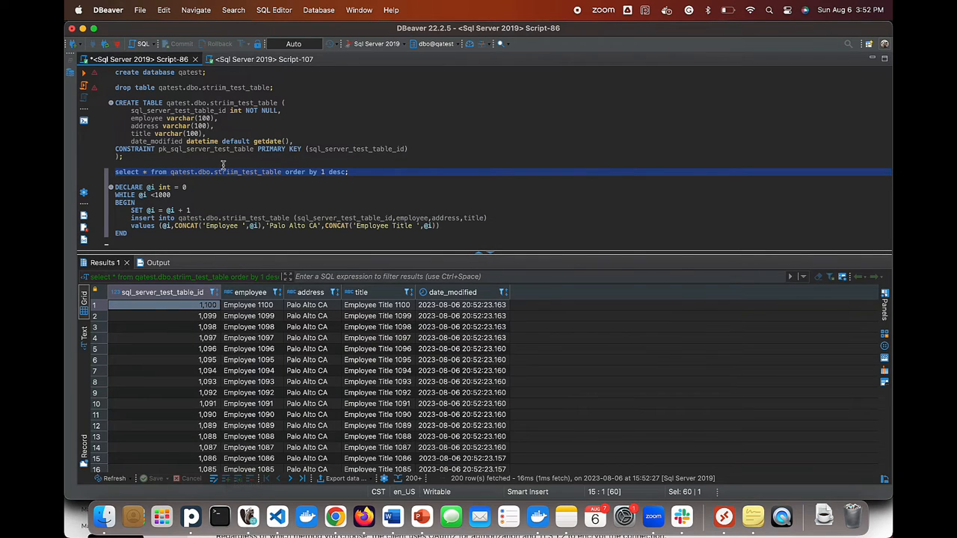
# - Execute the UPDATE to UPDATED EMPLOYEE/ADDRESS3/TITLE, then rerun the select to view rows
pyautogui.scroll(-5, 218, 200)
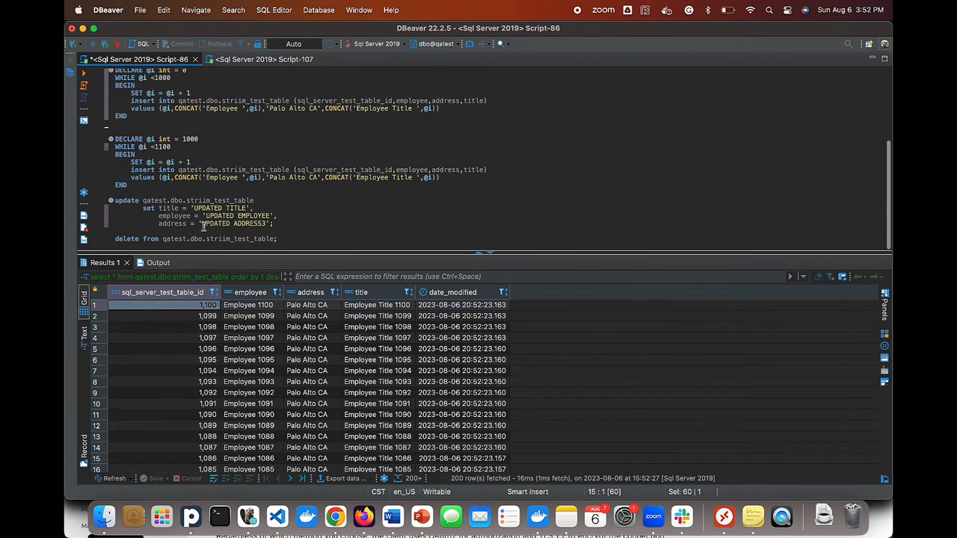
pyautogui.moveTo(109, 223); pyautogui.dragTo(109, 202)
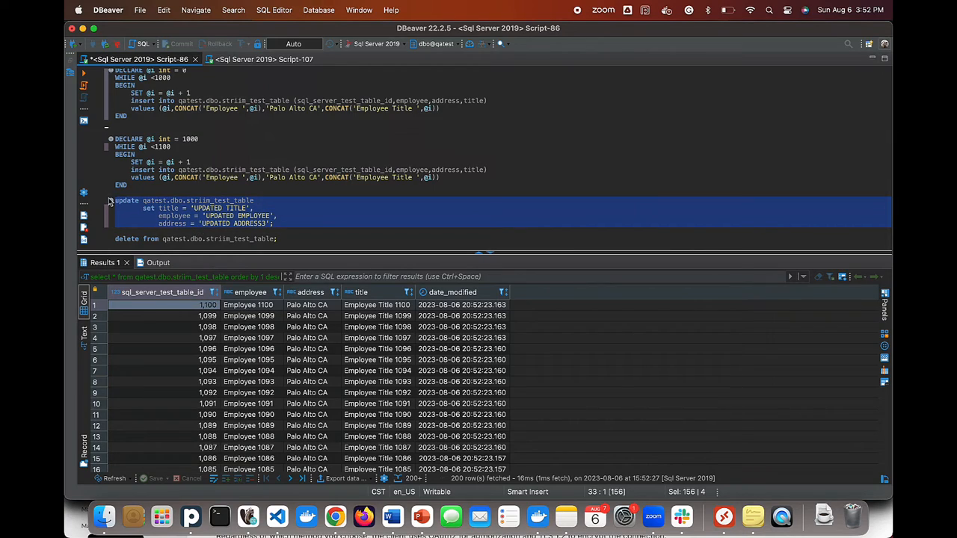
pyautogui.click(83, 75)
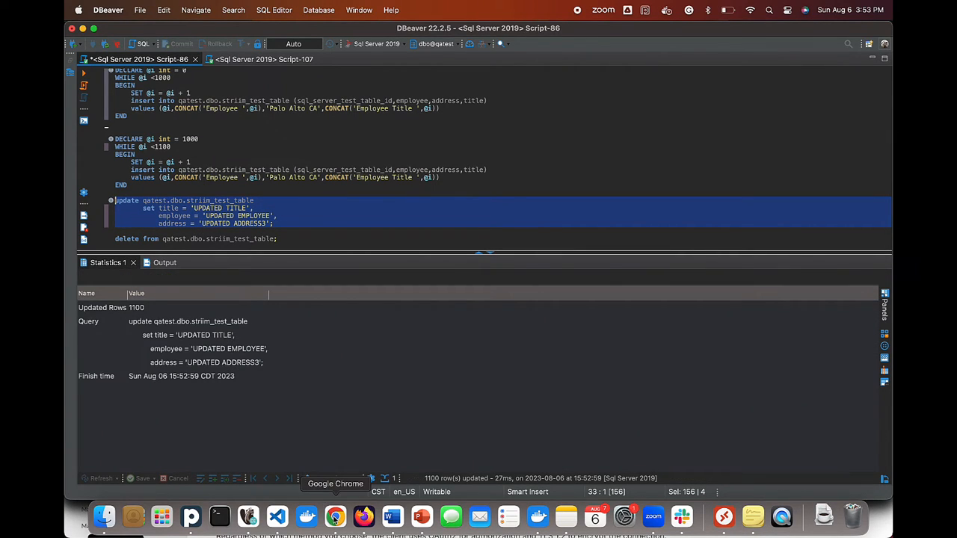
pyautogui.scroll(5, 251, 165)
pyautogui.tripleClick(239, 169)
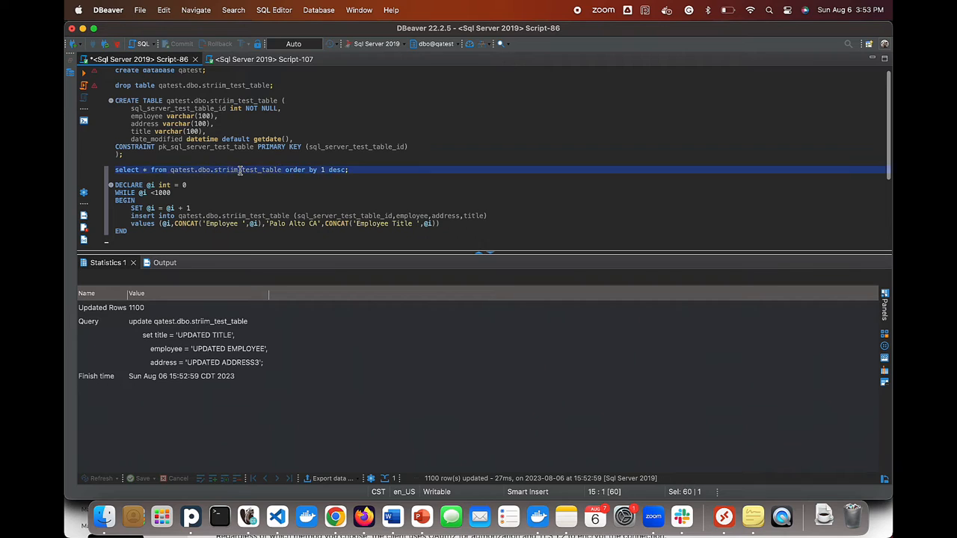
pyautogui.click(84, 75)
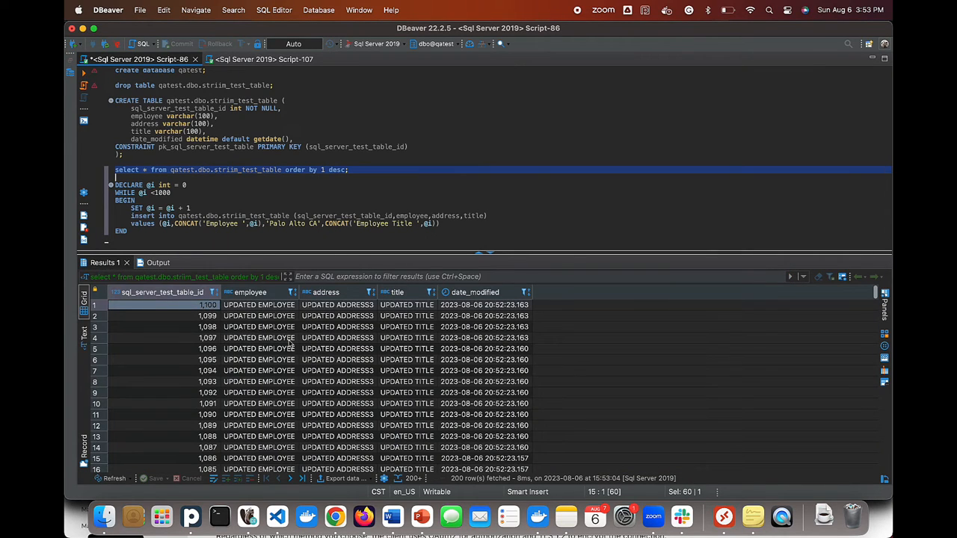
# - Dismiss the Alert Issued toast about target lag on the Striim flow page
pyautogui.click(335, 516)
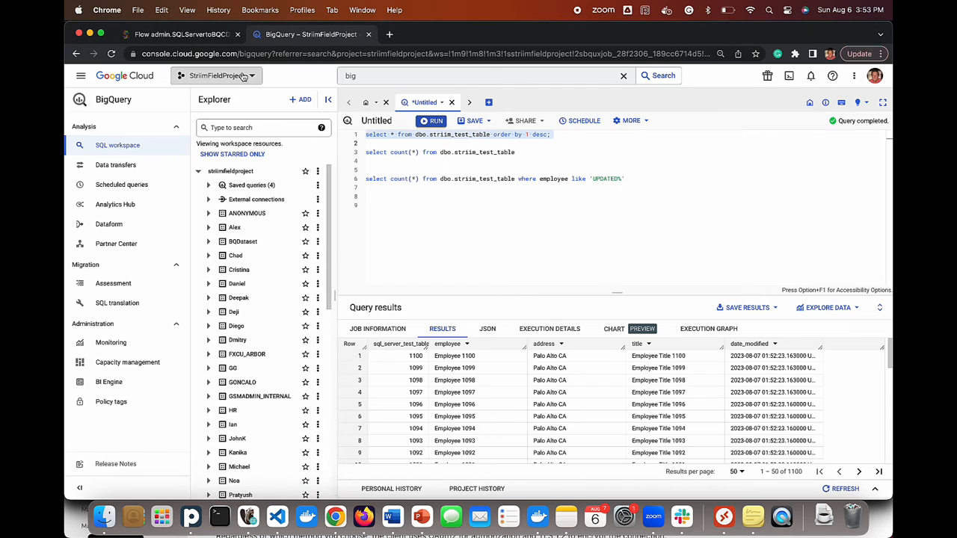
pyautogui.click(204, 36)
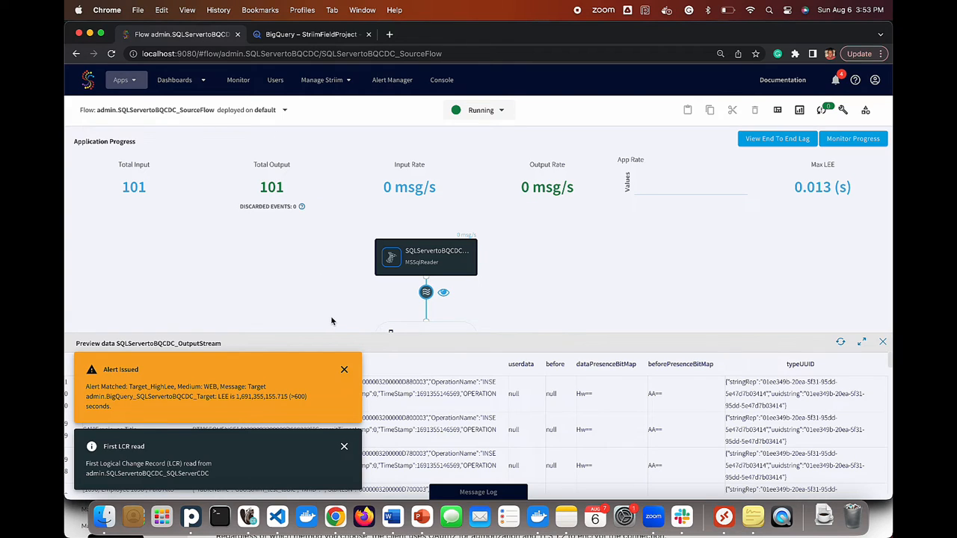
pyautogui.click(344, 369)
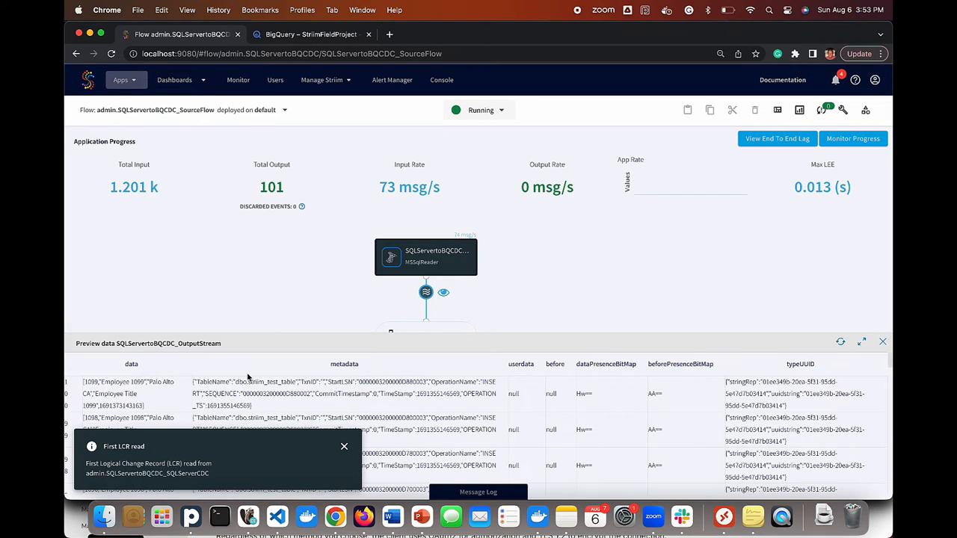
# - Rerun the BigQuery count query to confirm 1100 employee rows carry UPDATED values, then return to DBeaver
pyautogui.click(329, 34)
pyautogui.click(435, 121)
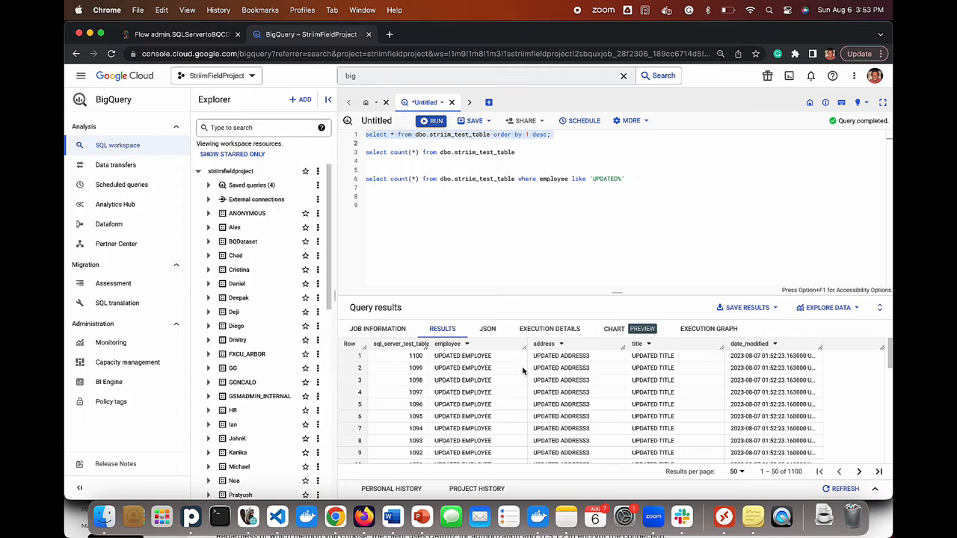
pyautogui.tripleClick(430, 179)
pyautogui.press('super+Return')
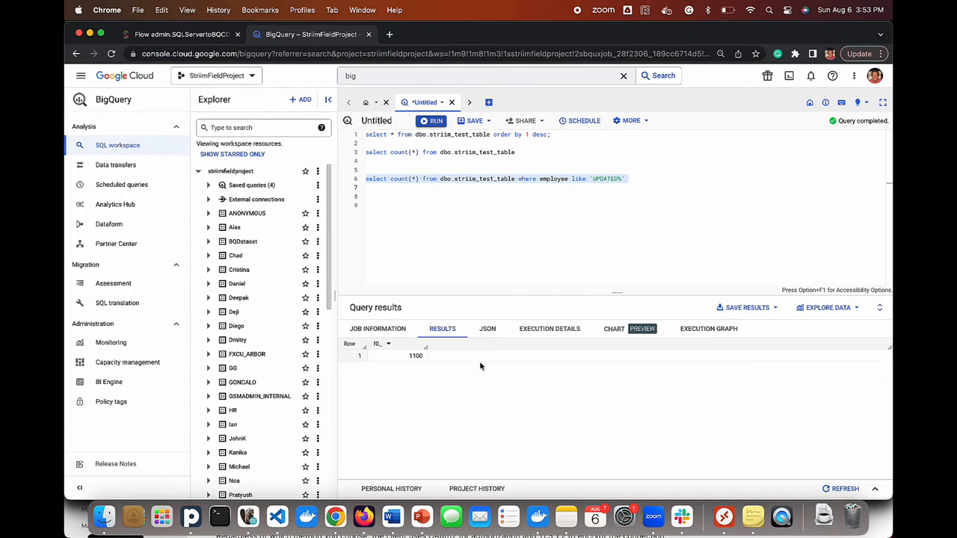
pyautogui.click(200, 37)
pyautogui.click(247, 516)
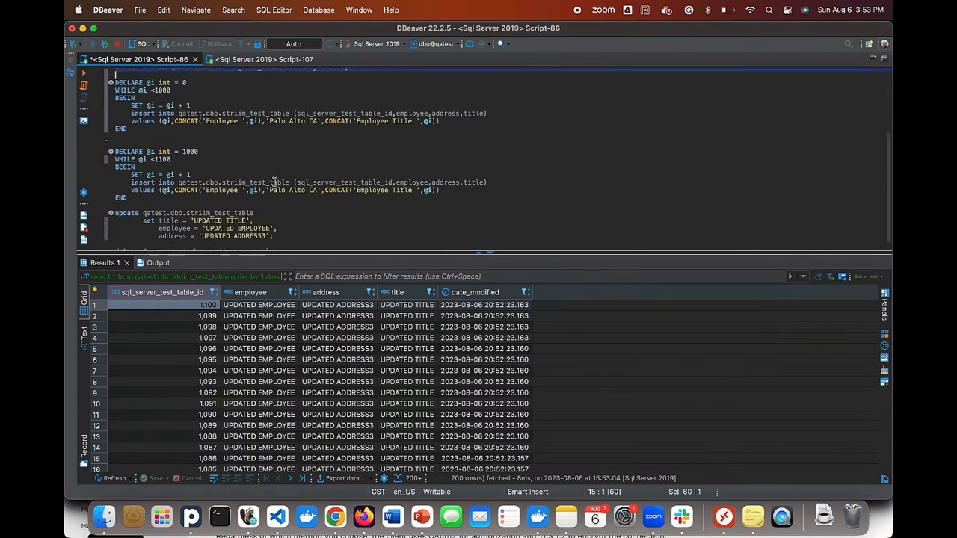
# - Delete all 1100 rows from striim_test_table and rerun the select to confirm it's empty
pyautogui.tripleClick(199, 238)
pyautogui.click(84, 74)
pyautogui.scroll(4, 234, 174)
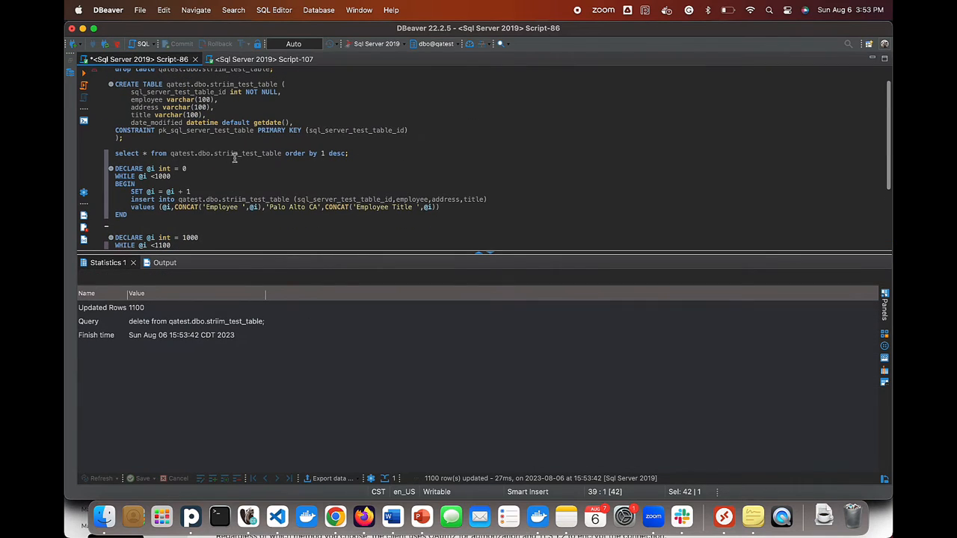
pyautogui.tripleClick(234, 153)
pyautogui.click(83, 72)
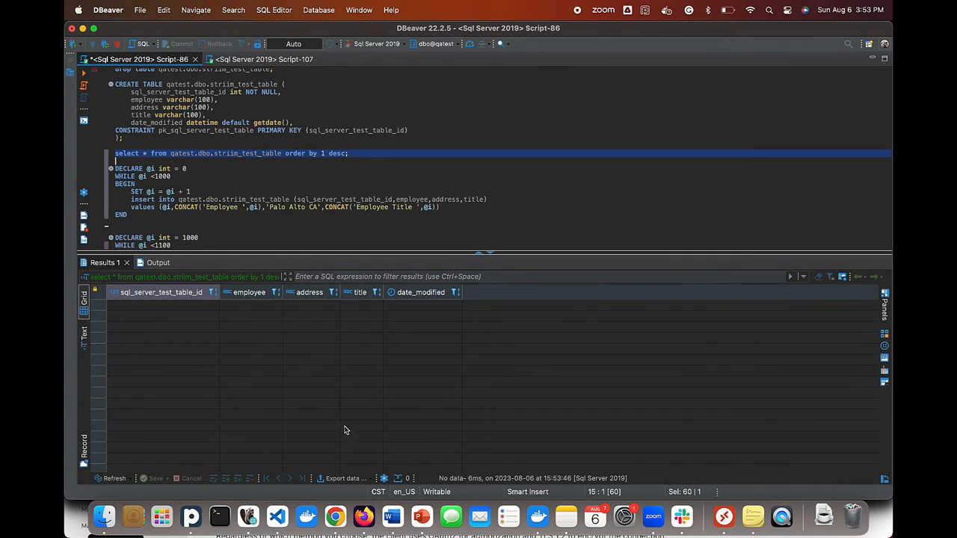
# - Rerun the BigQuery count of UPDATED rows to confirm it drops to 0
pyautogui.press('super+Tab')
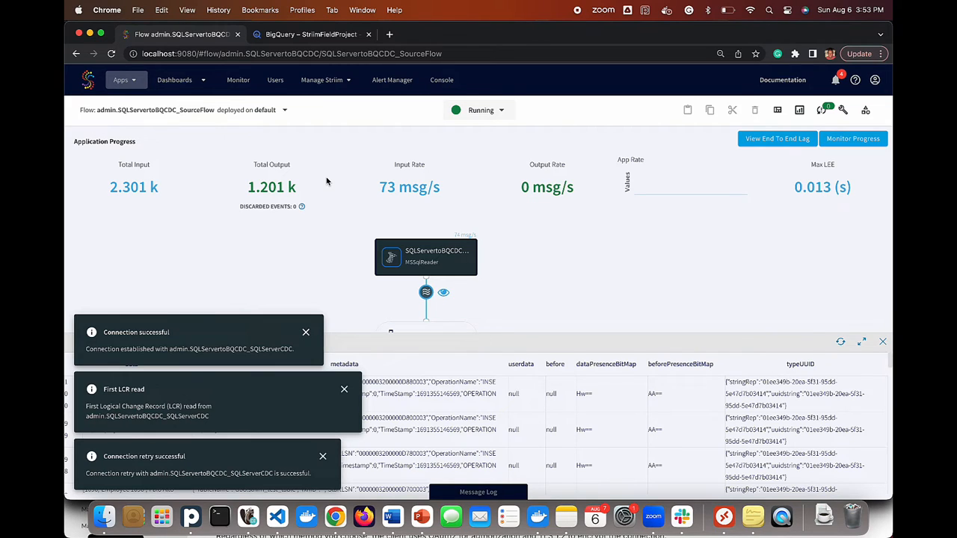
pyautogui.click(311, 35)
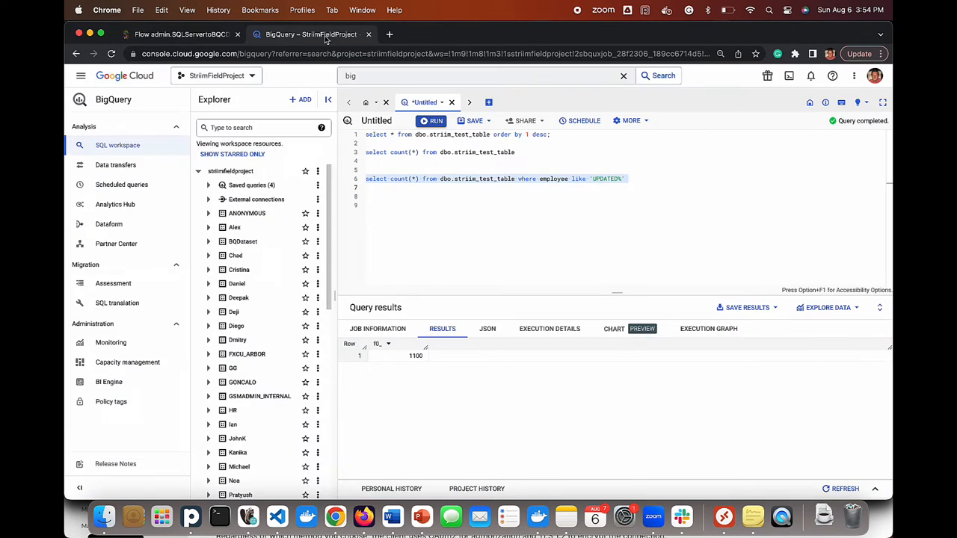
pyautogui.click(436, 121)
pyautogui.click(202, 36)
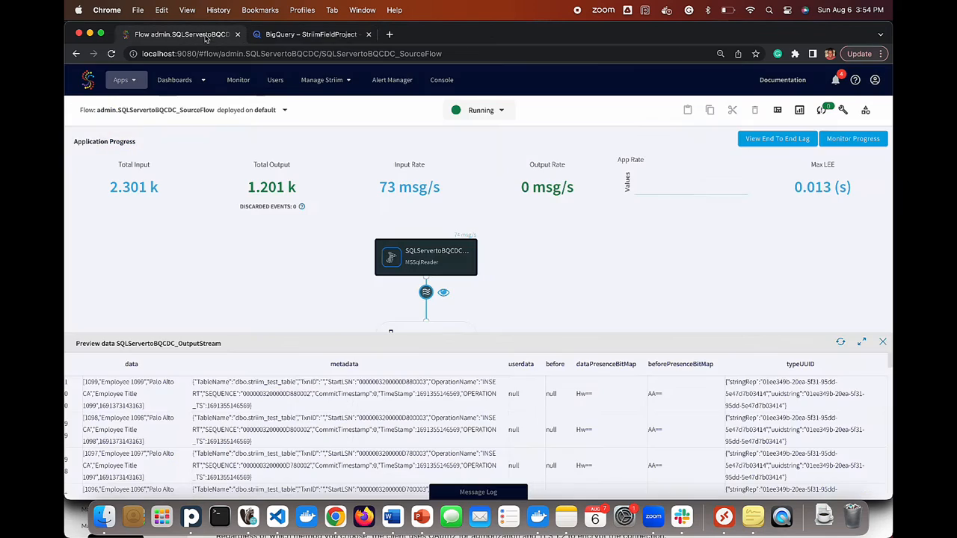
pyautogui.click(738, 141)
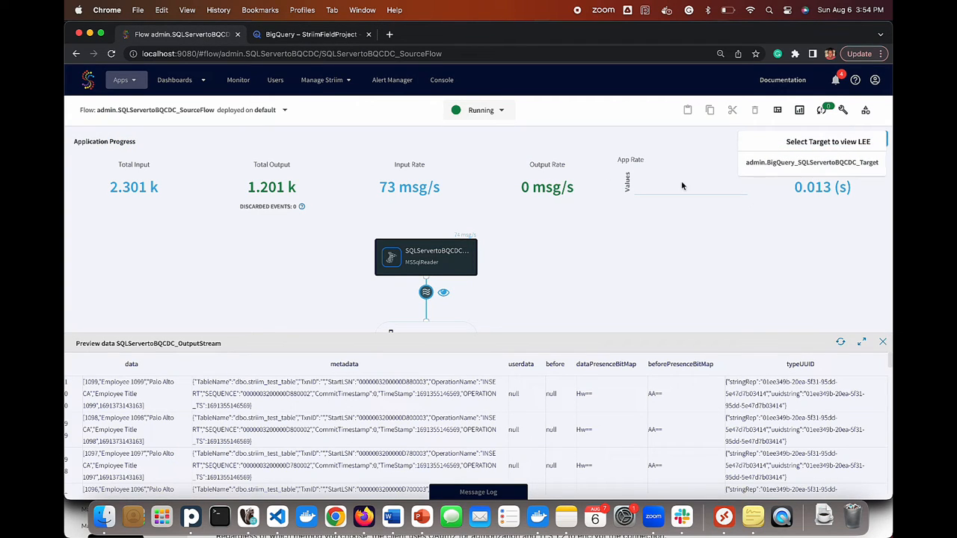
# - Check the BigQuery target's end-to-end lag and the progress summary showing 2301 events read and written
pyautogui.click(777, 164)
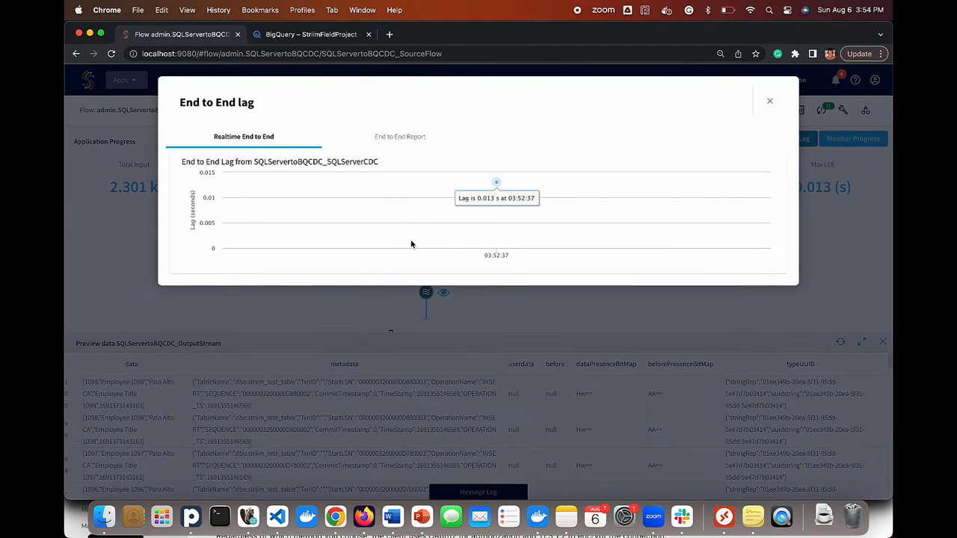
pyautogui.click(769, 101)
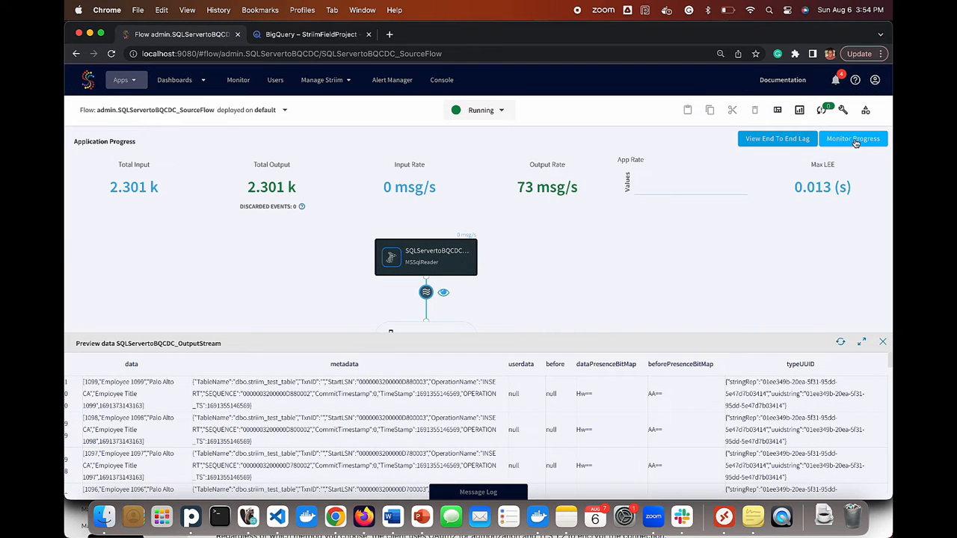
pyautogui.click(853, 139)
pyautogui.moveTo(512, 389)
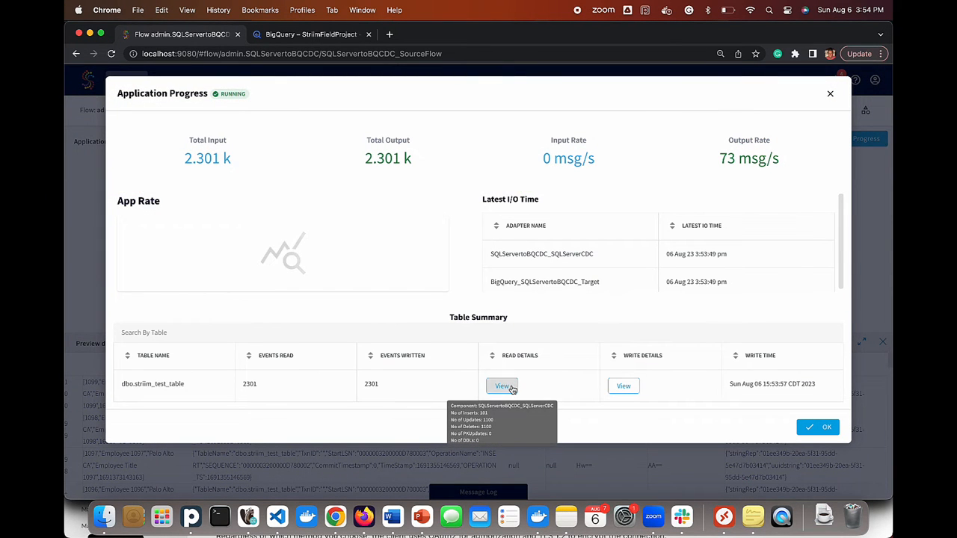
pyautogui.moveTo(622, 390)
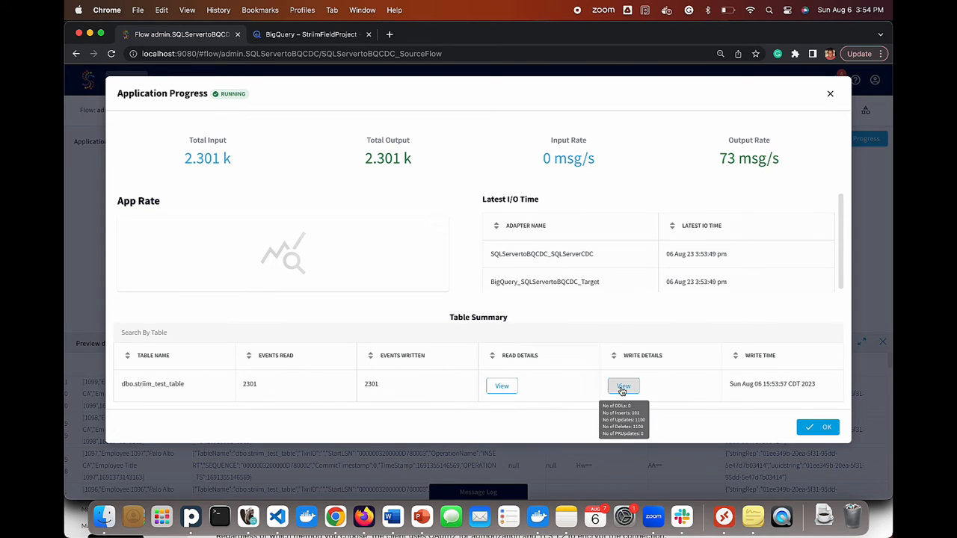
pyautogui.click(817, 427)
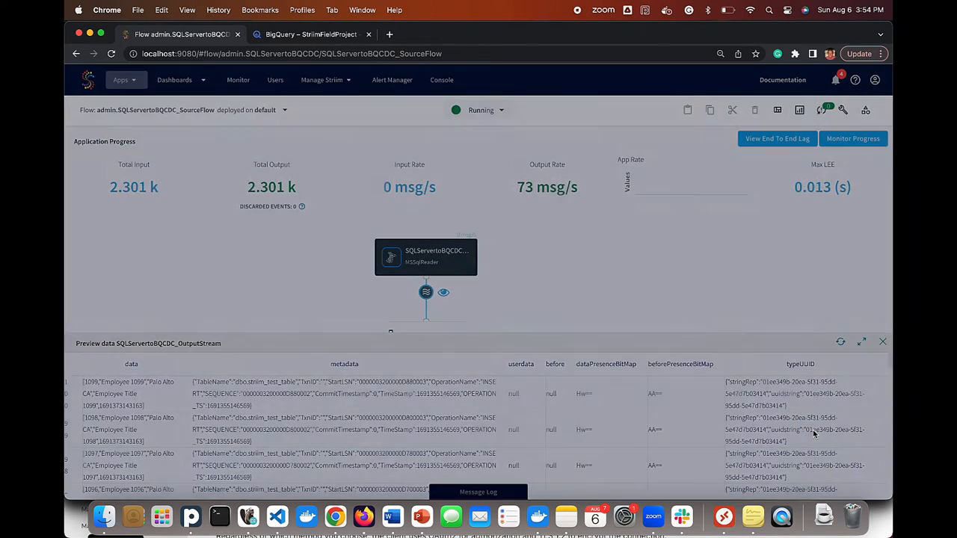